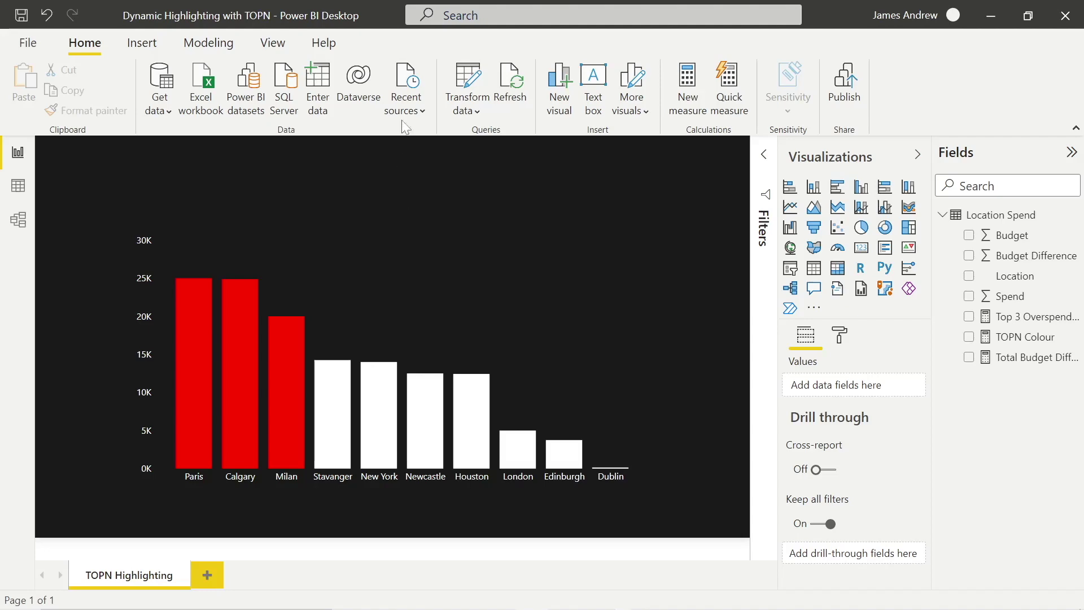
# - Expand the Transform data dropdown on the Home ribbon
pyautogui.click(468, 115)
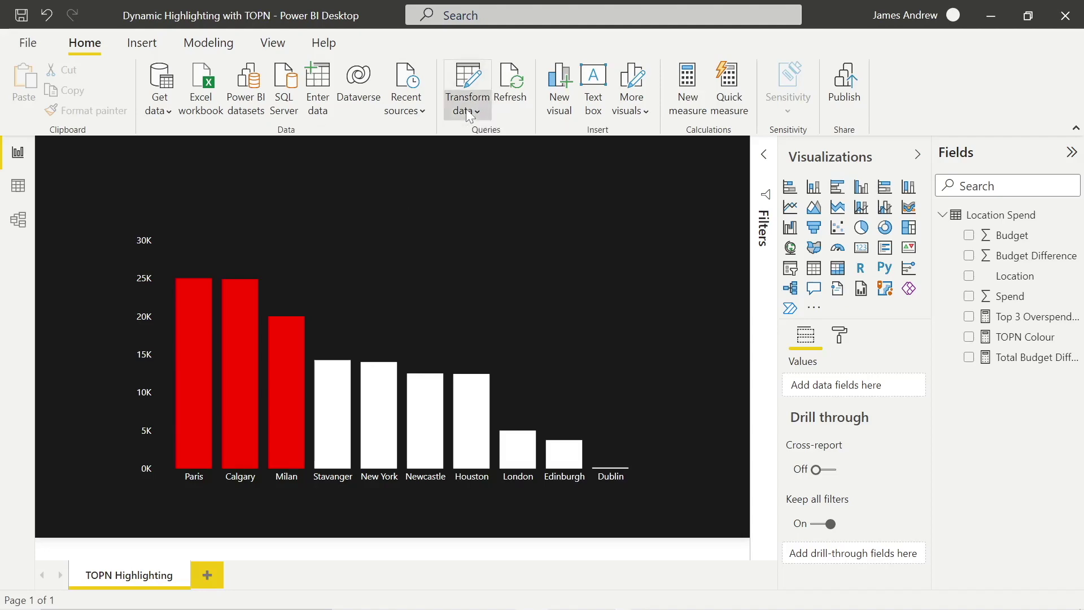
# - Choose Transform data to open Power Query Editor with the Location Spend query
pyautogui.click(498, 148)
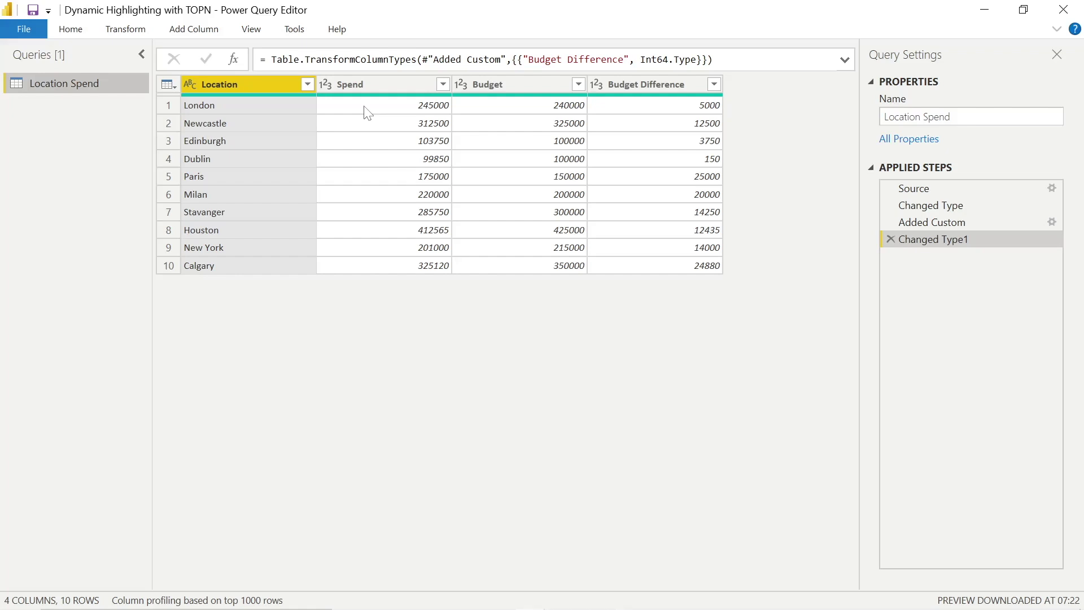
# - Duplicate the Location Spend query and rename the copy 'Absolute Numbers'
pyautogui.rightClick(62, 86)
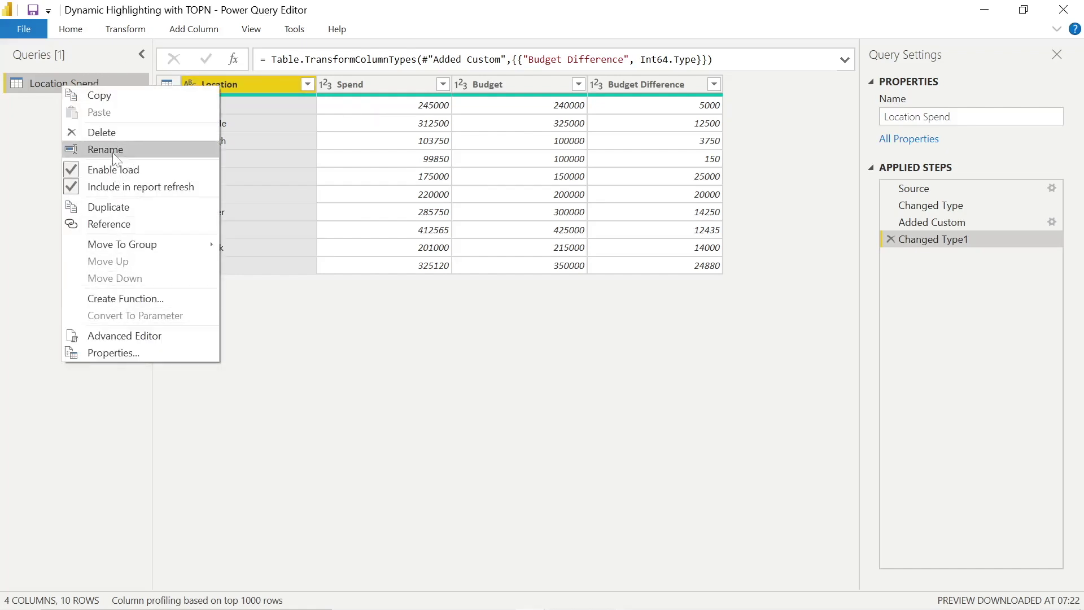
pyautogui.click(104, 207)
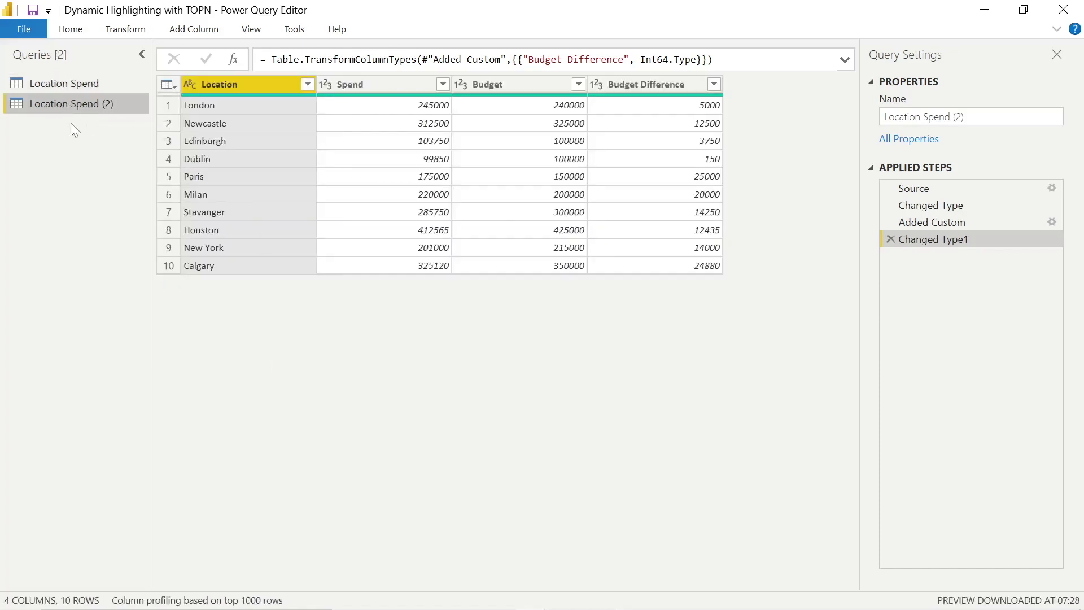
pyautogui.rightClick(72, 103)
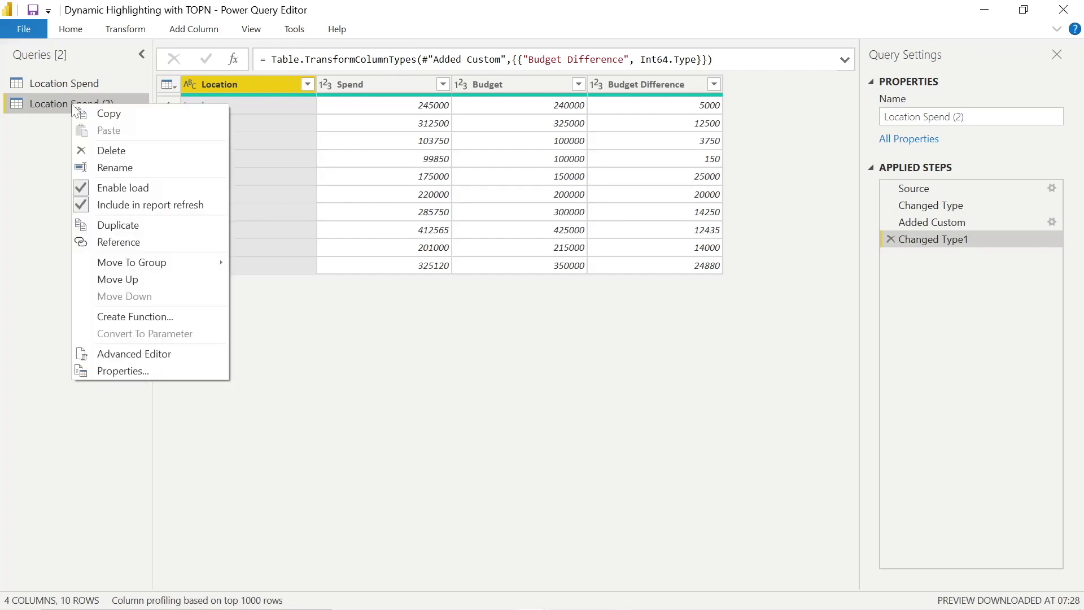
pyautogui.click(110, 169)
pyautogui.write('A')
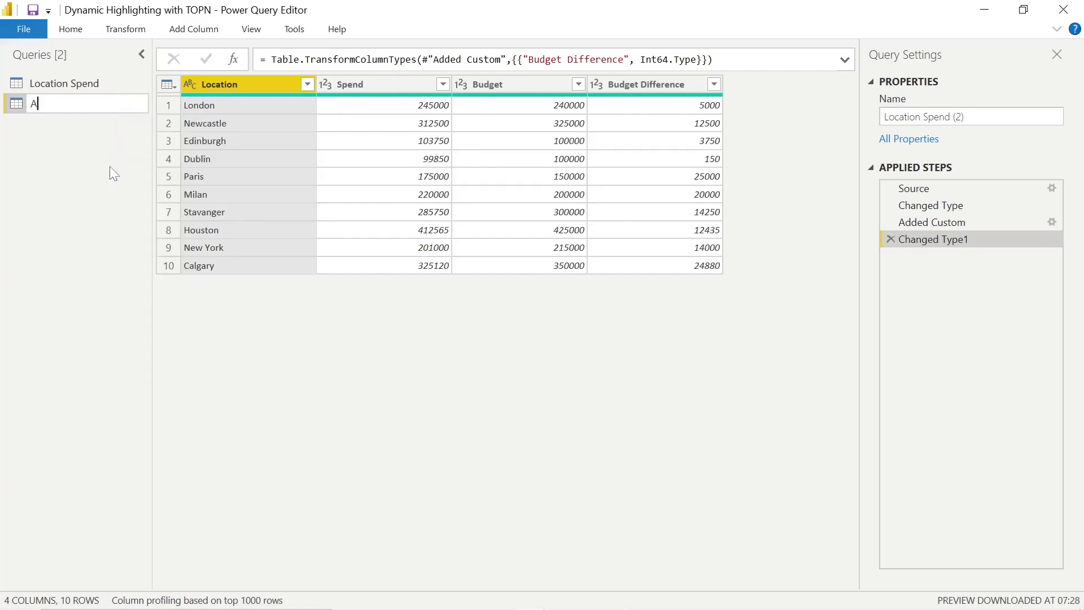
pyautogui.write('bsolute Numbers')
pyautogui.press('Return')
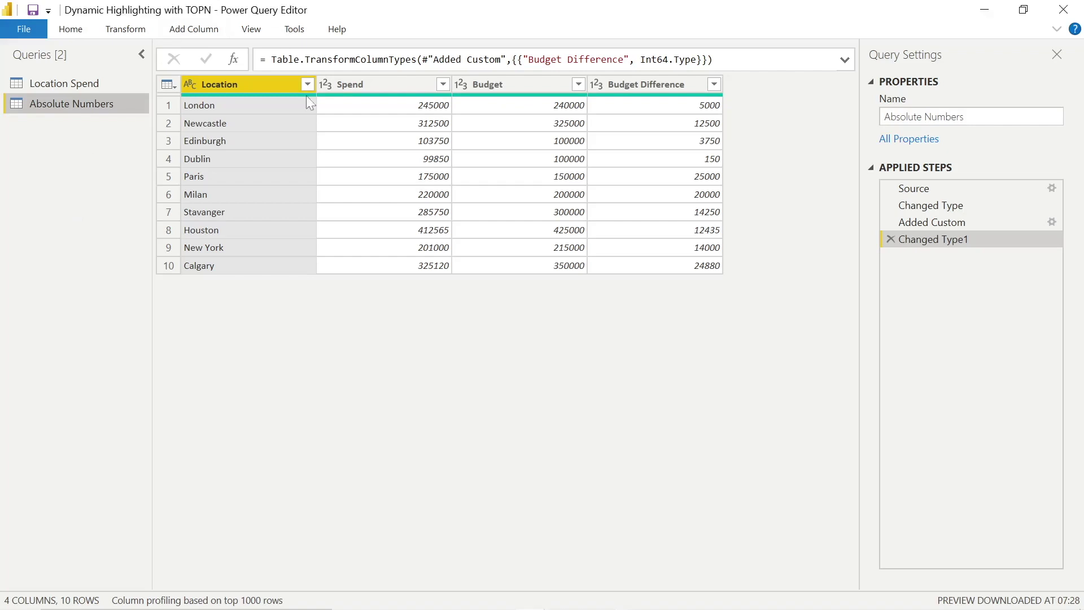
# - Delete the Added Custom and Changed Type1 steps, then select the Budget column
pyautogui.click(890, 238)
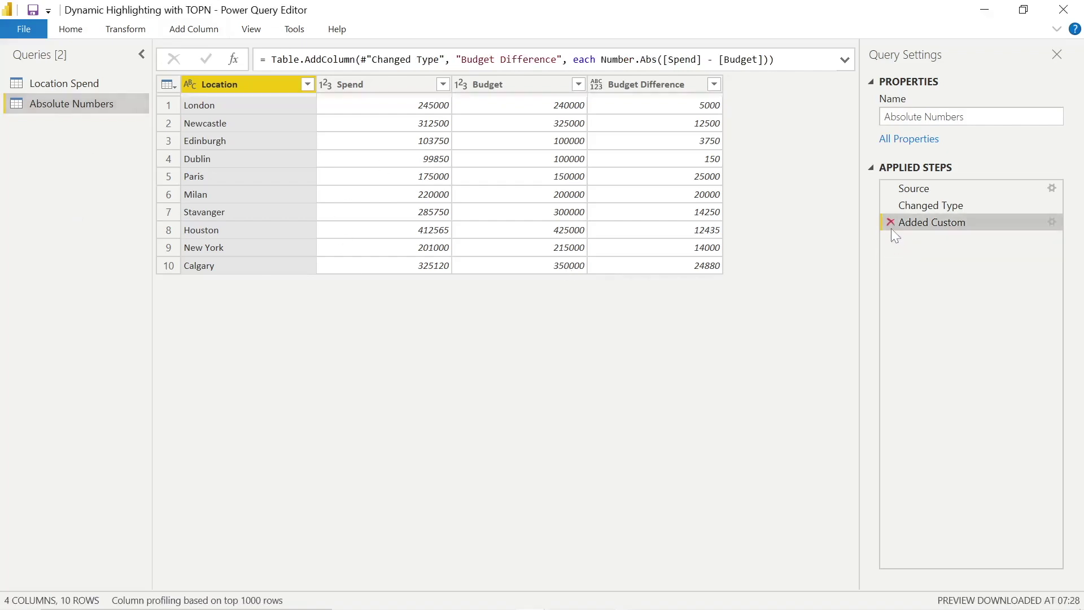
pyautogui.click(891, 225)
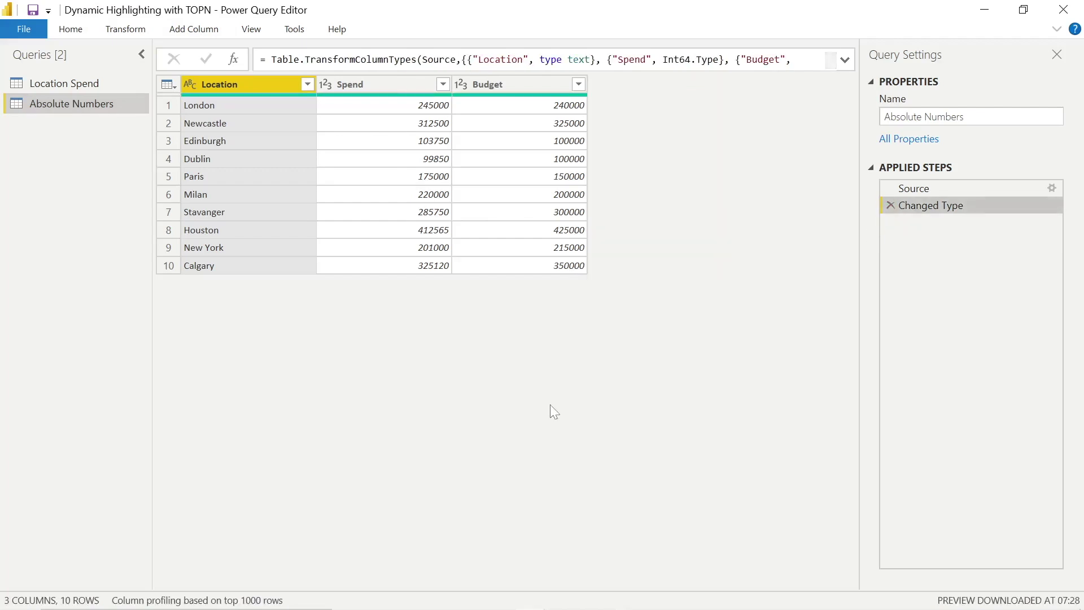
pyautogui.click(508, 85)
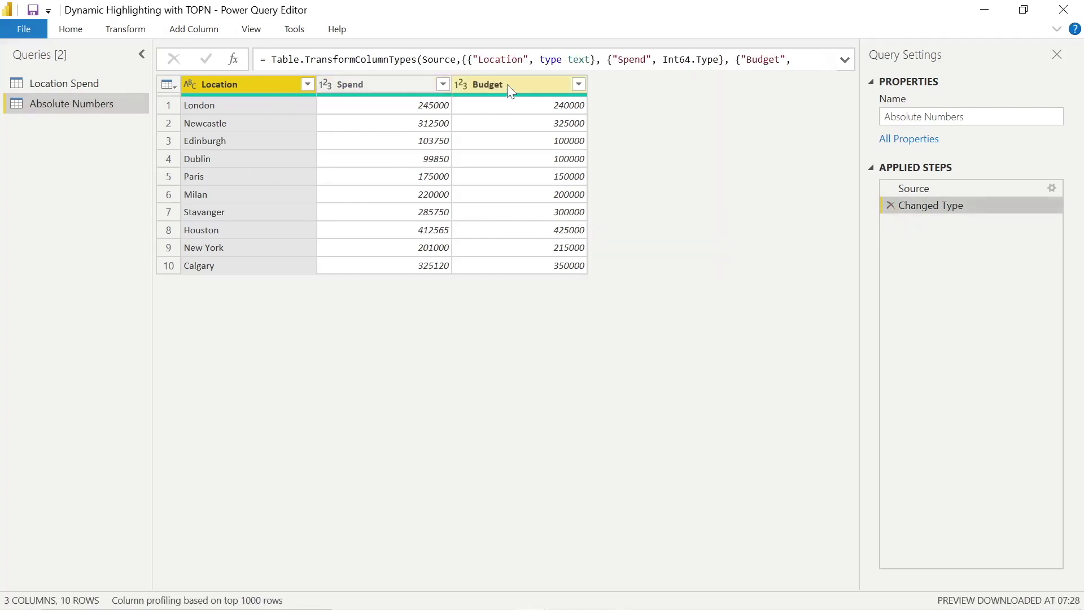
pyautogui.rightClick(508, 85)
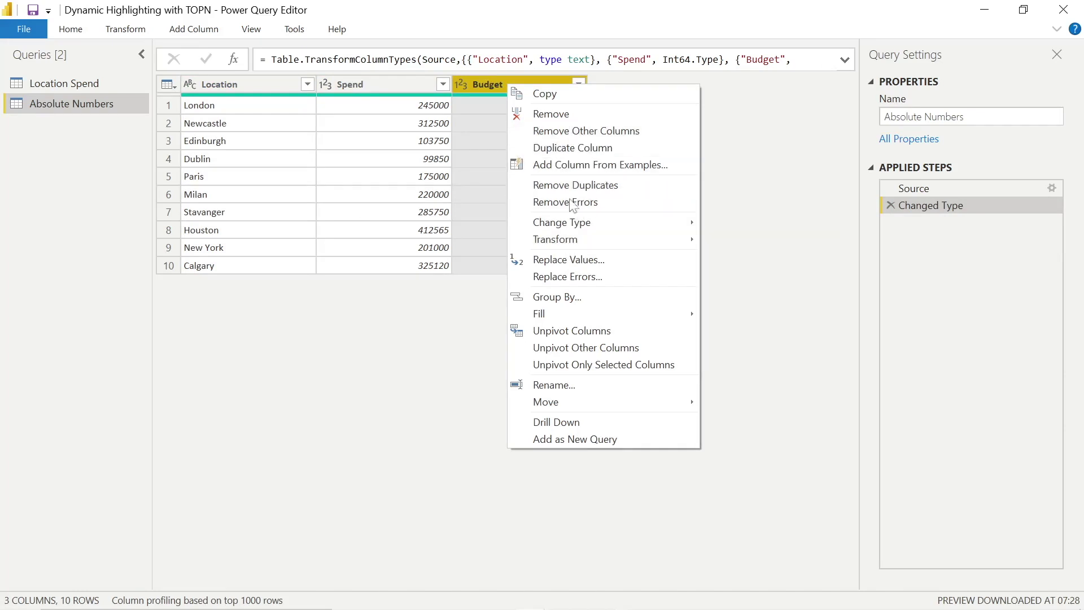
# - Rename the column headers from Budget to 'Forecast' and from Spend to 'Actual Spend'
pyautogui.click(562, 385)
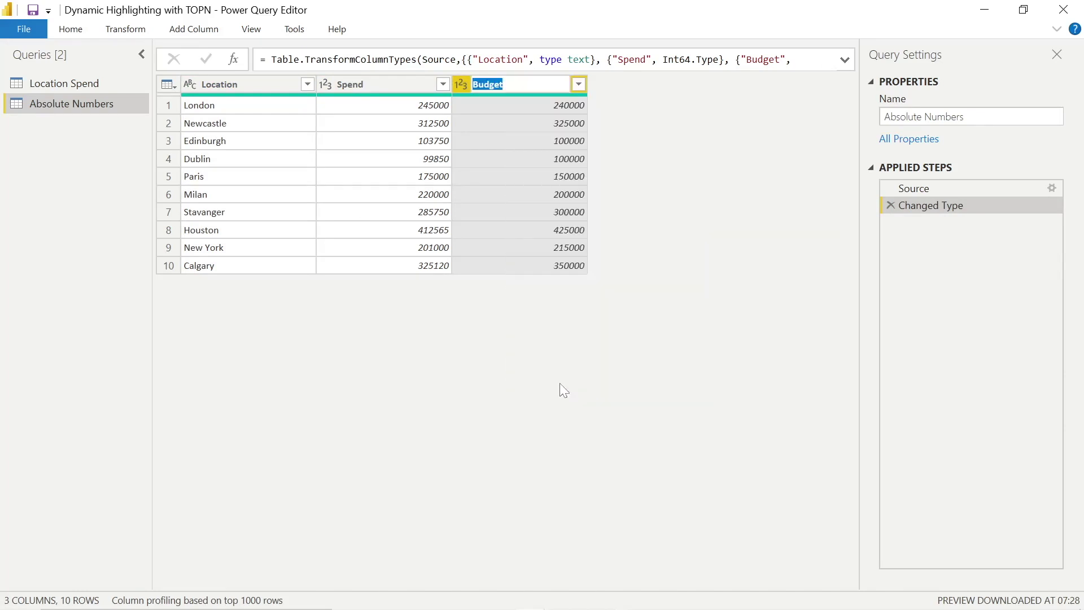
pyautogui.write('Forecast')
pyautogui.press('Return')
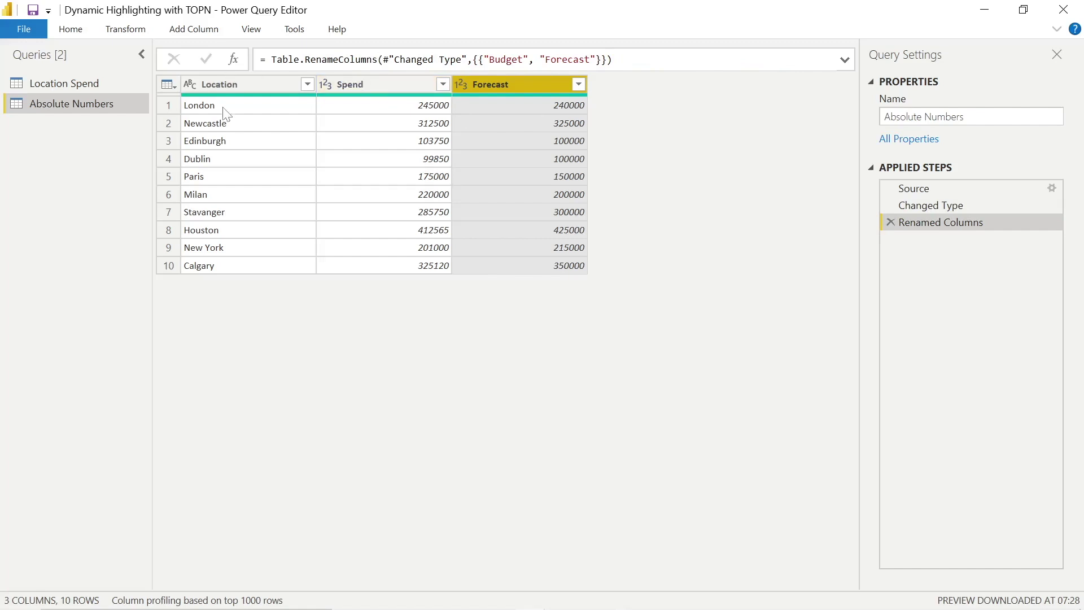
pyautogui.click(364, 86)
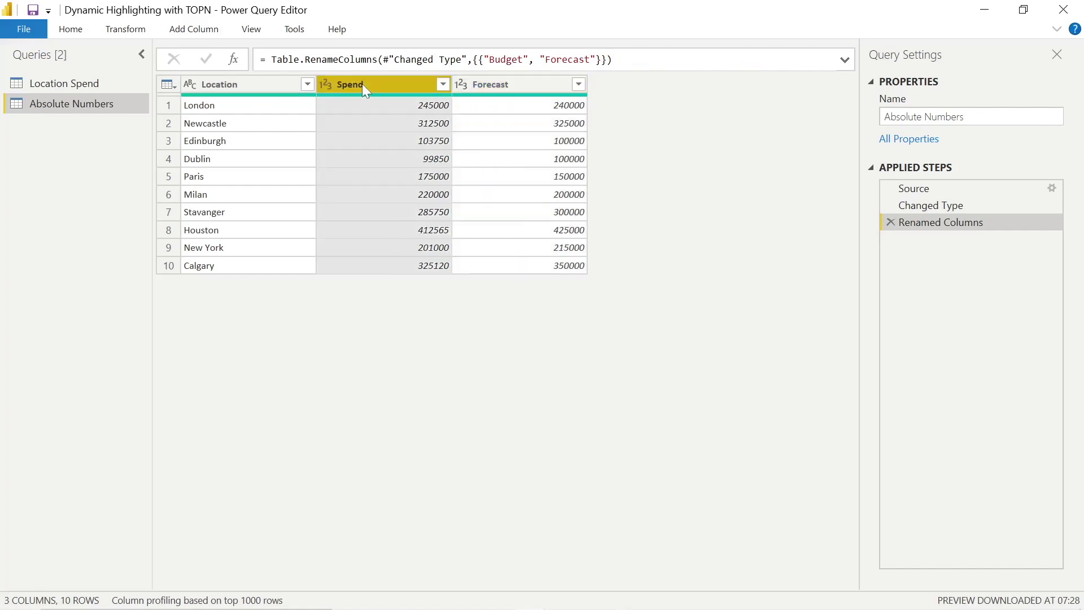
pyautogui.rightClick(361, 83)
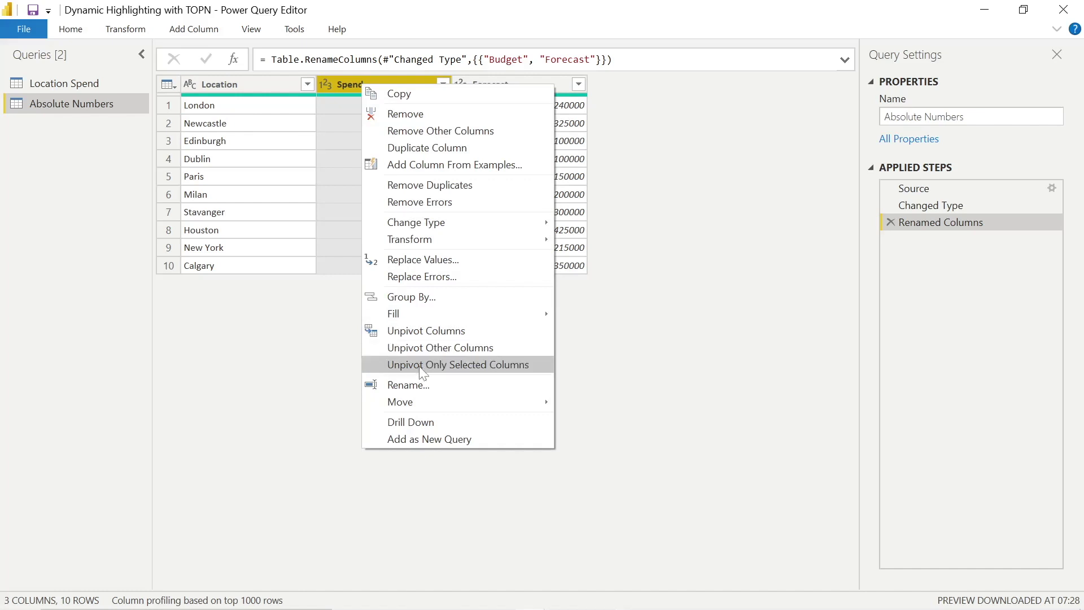
pyautogui.click(410, 382)
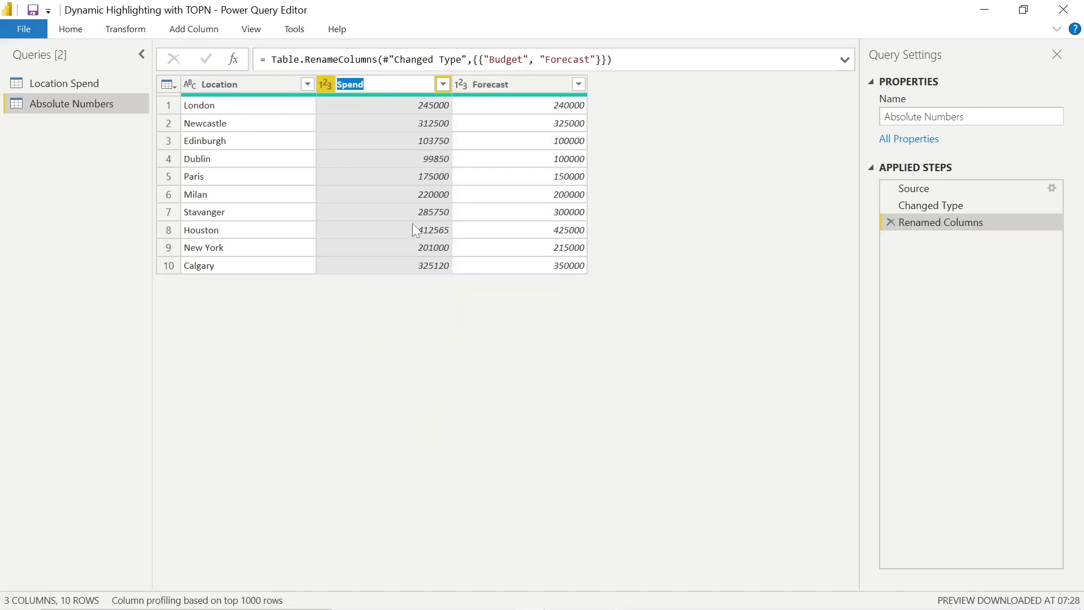
pyautogui.write('Actual Spend')
pyautogui.press('Return')
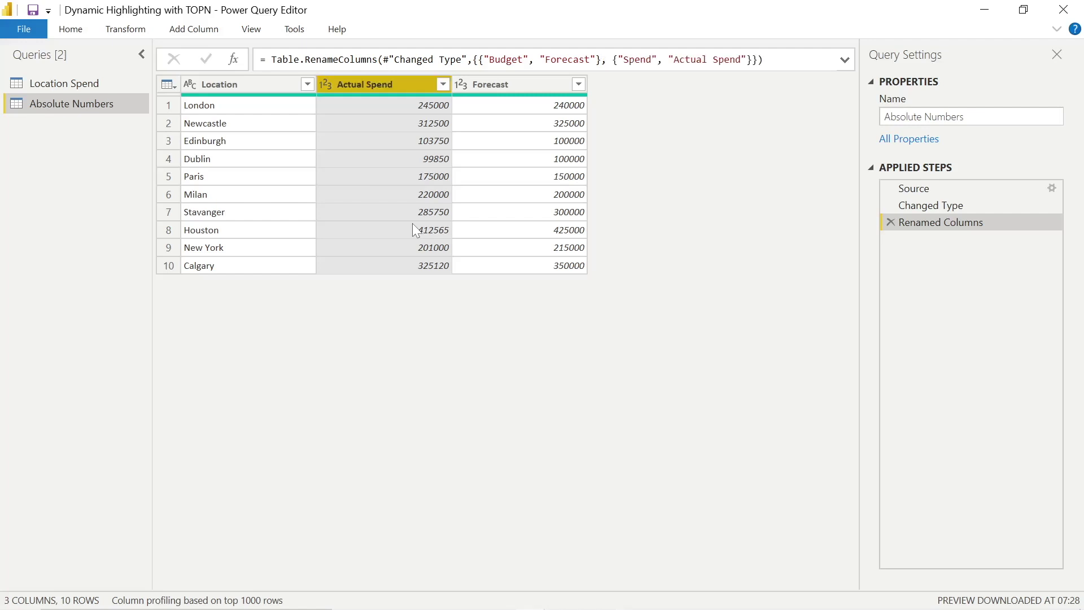
# - Rename the Renamed Columns step 'Made Column Names More Specific' with description 'Columns weren't named accurately'
pyautogui.rightClick(941, 226)
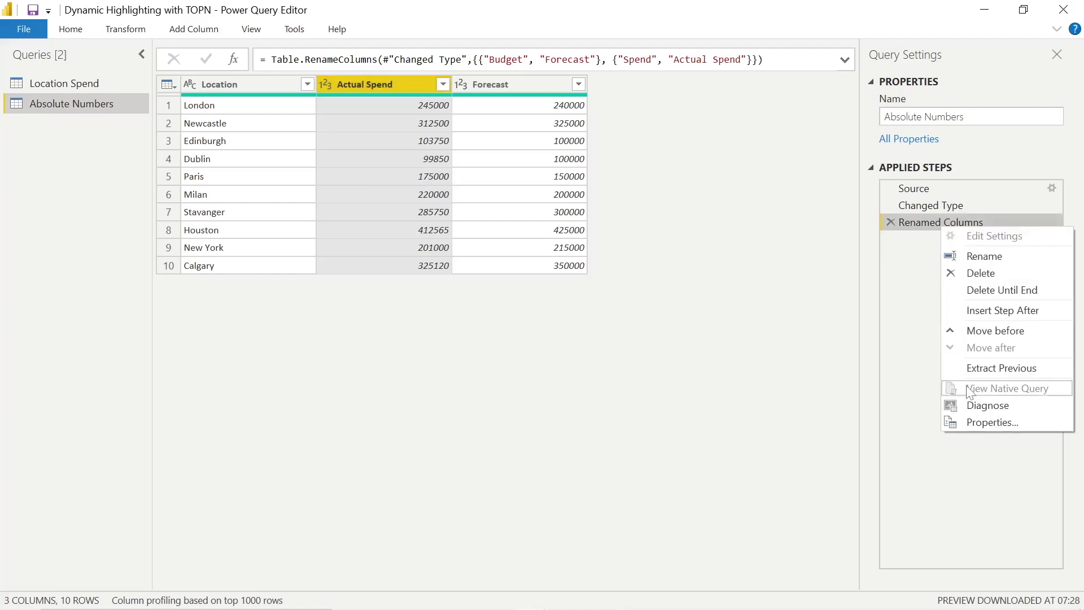
pyautogui.click(971, 427)
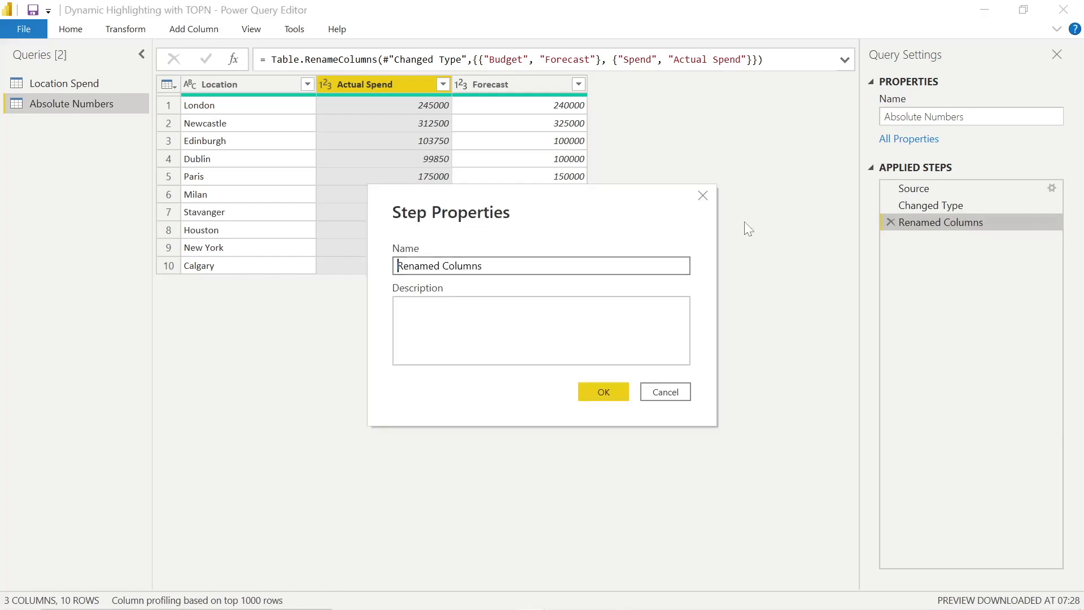
pyautogui.hotkey('ctrl', 'a')
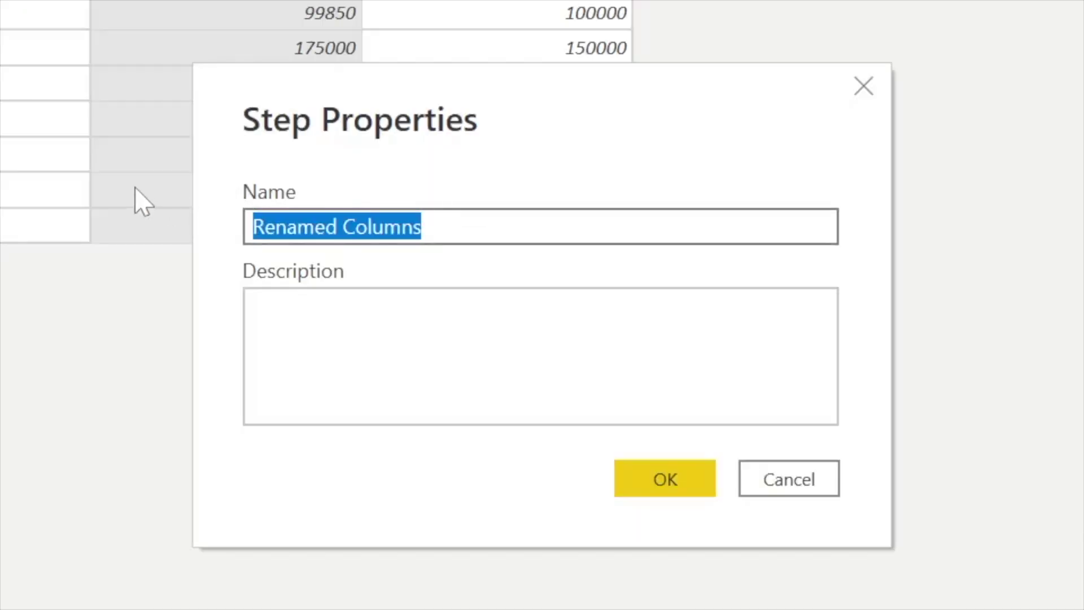
pyautogui.press('BackSpace')
pyautogui.write('Made ')
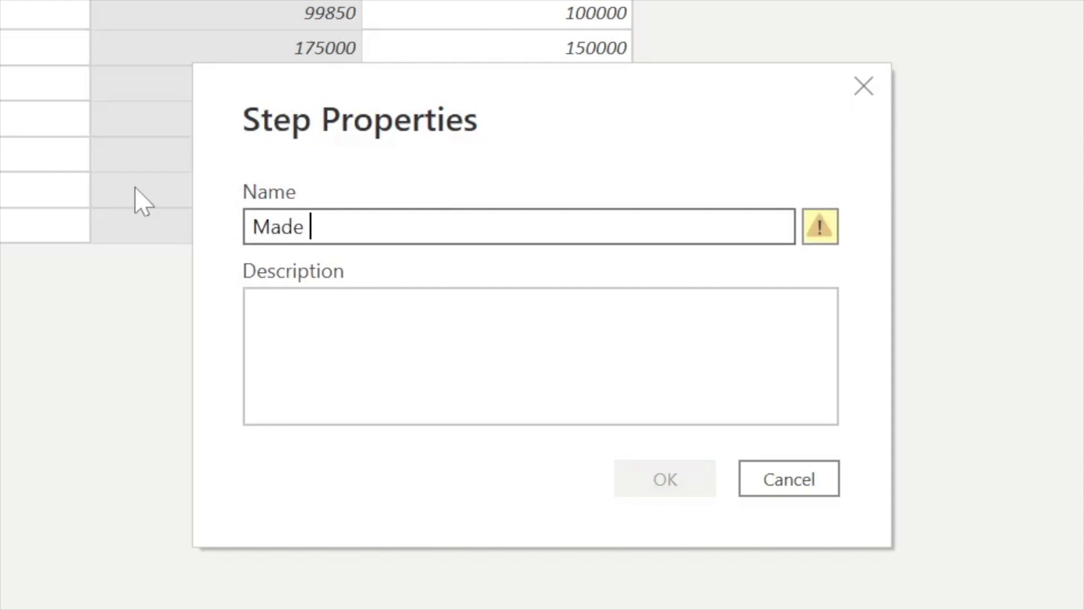
pyautogui.write('Columns')
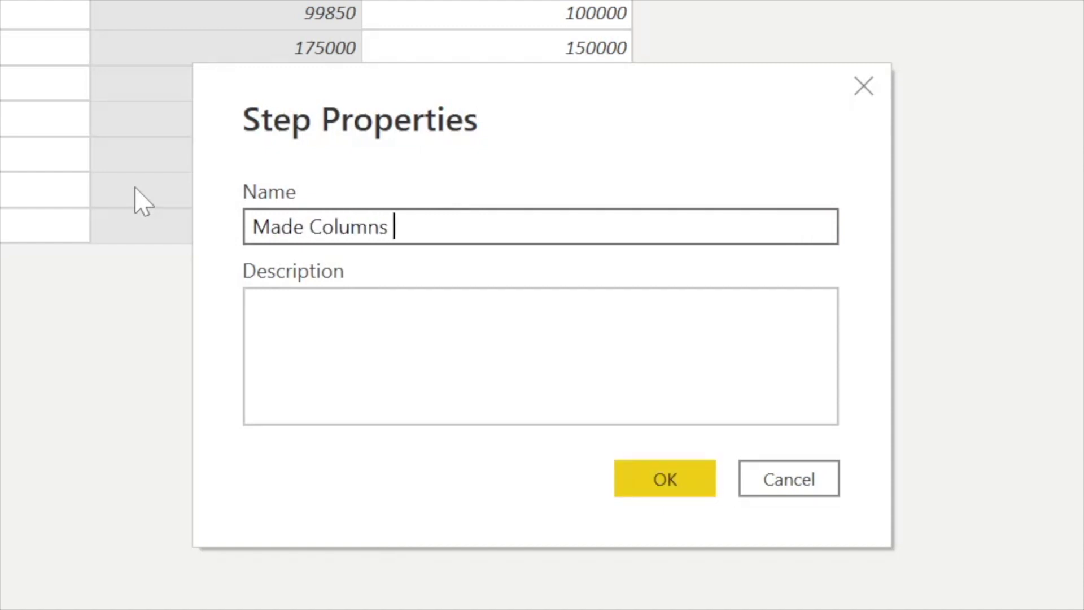
pyautogui.press('BackSpace')
pyautogui.press('BackSpace')
pyautogui.write('Name')
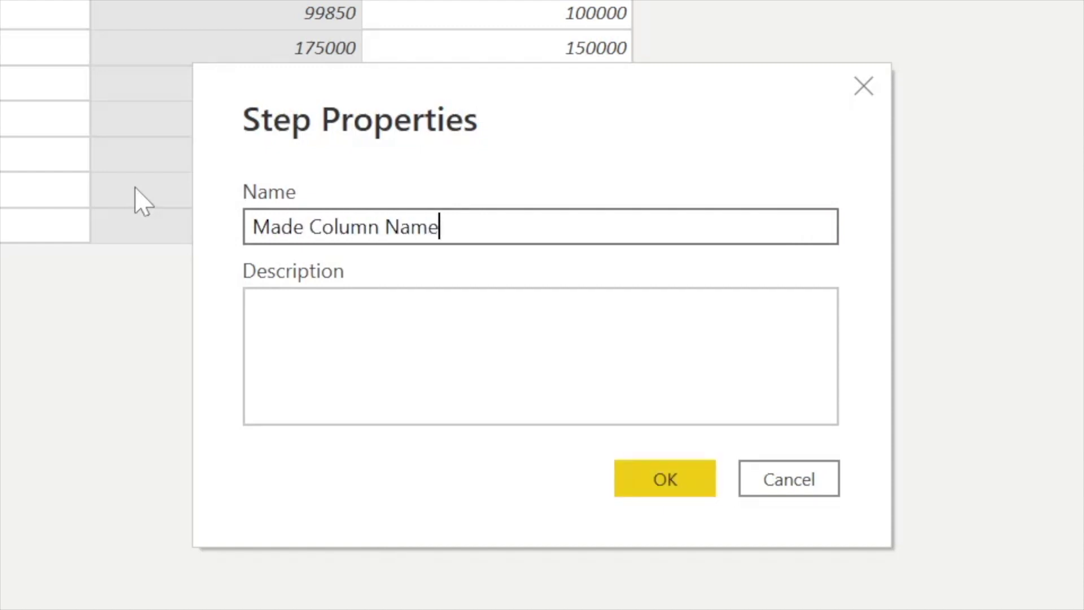
pyautogui.write('s More Spec')
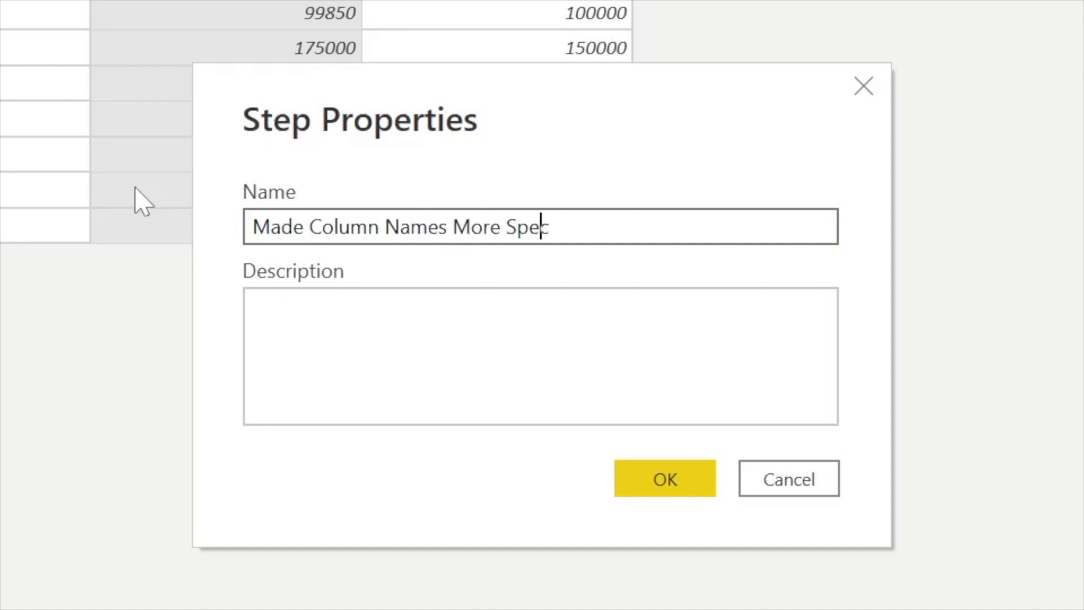
pyautogui.write('ific')
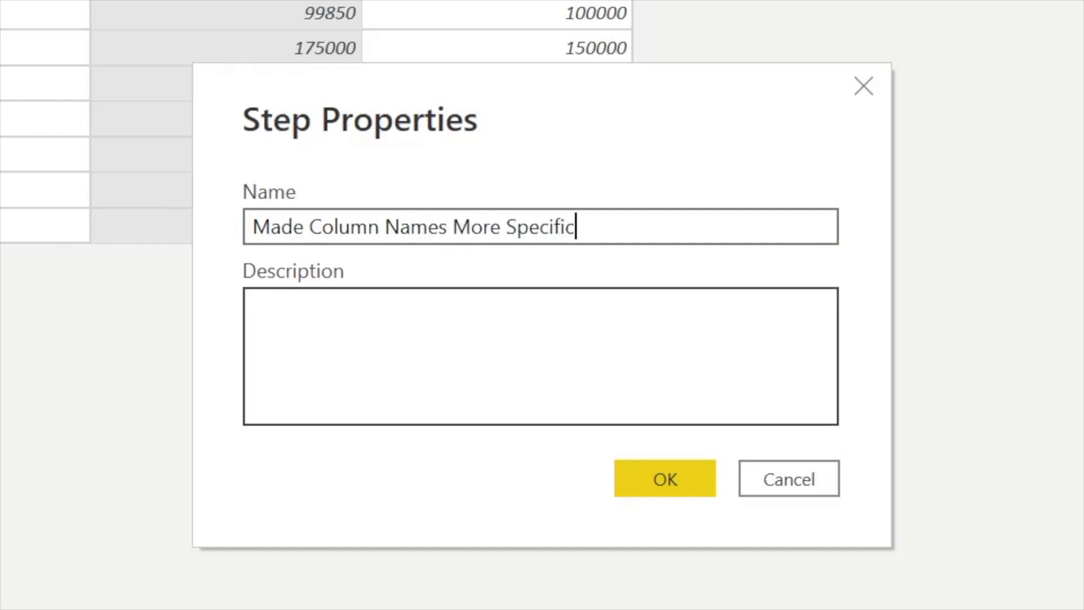
pyautogui.click(254, 307)
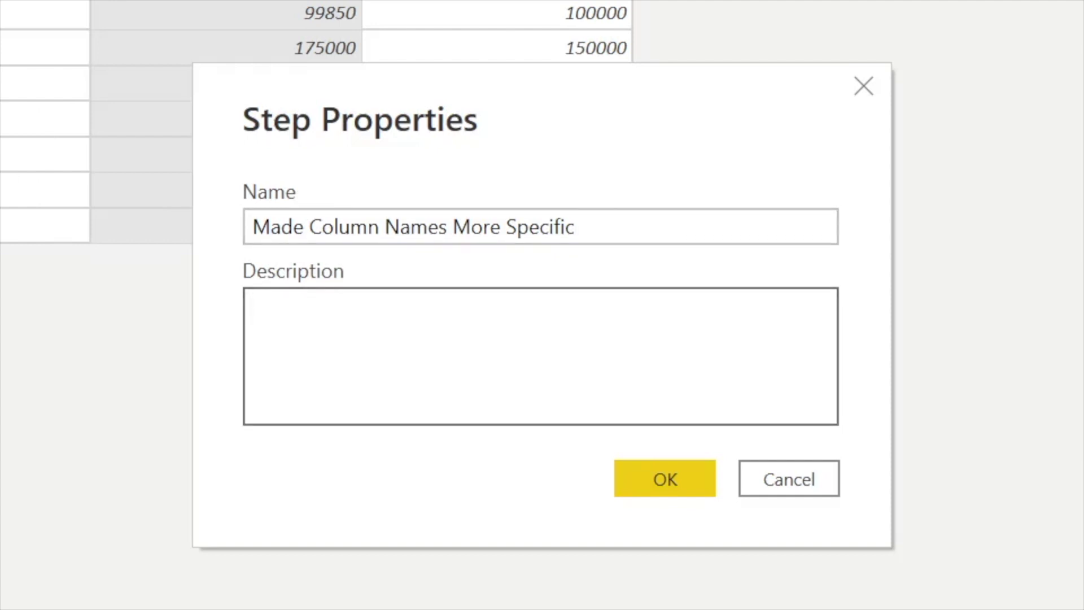
pyautogui.write('Columns weren')
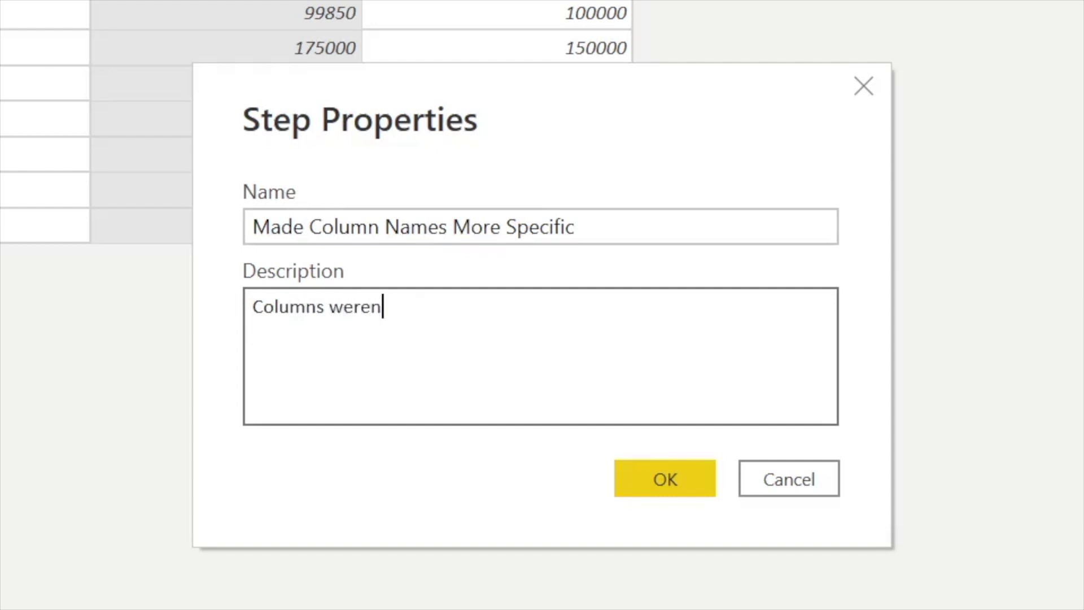
pyautogui.write("'t named ac")
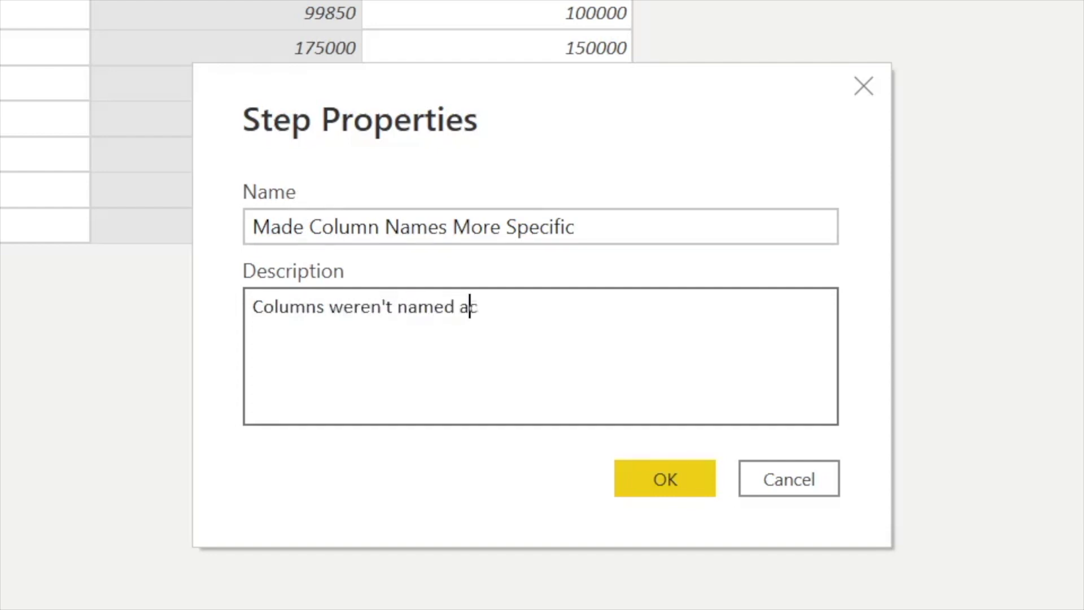
pyautogui.write('curately')
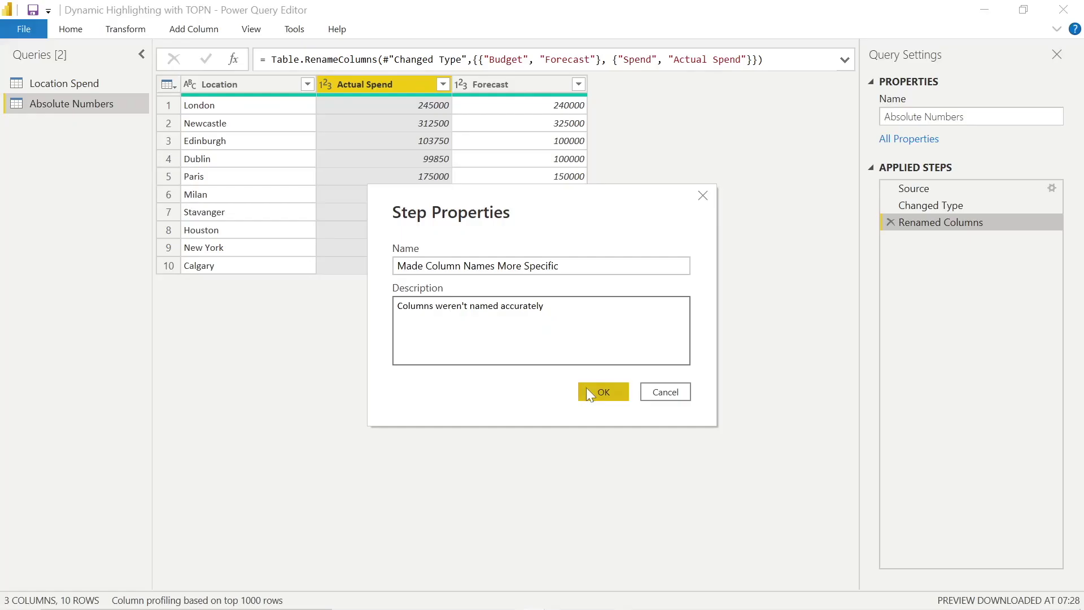
pyautogui.click(621, 477)
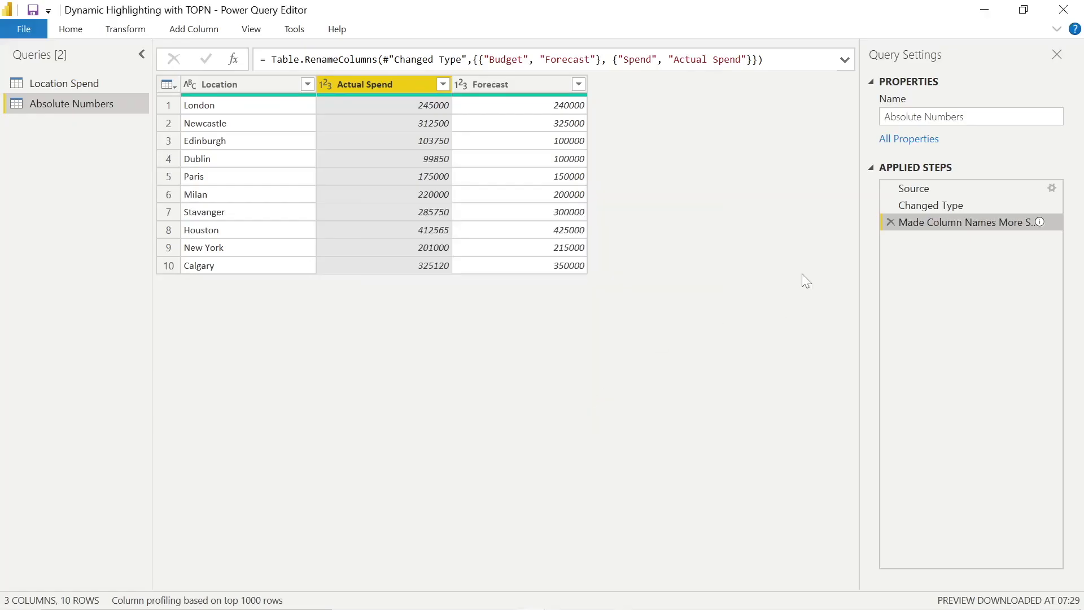
pyautogui.moveTo(928, 228)
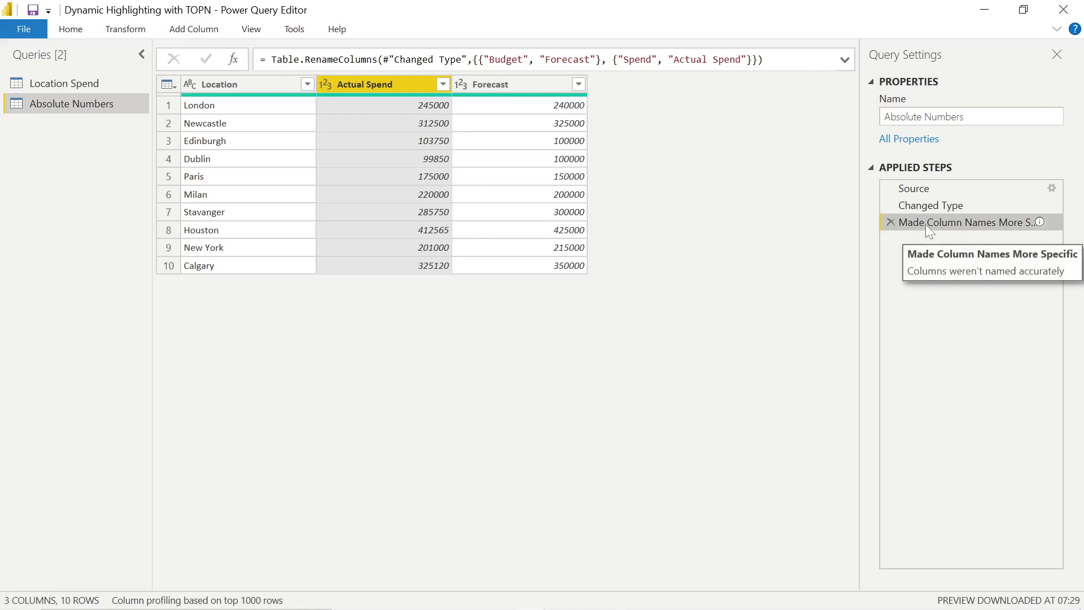
pyautogui.moveTo(1040, 222)
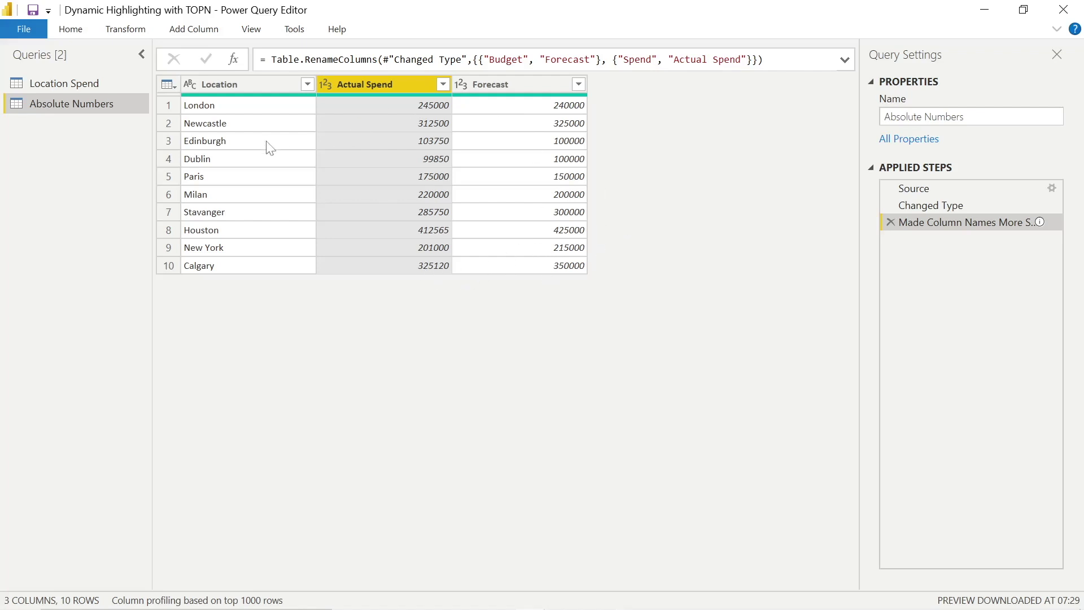
pyautogui.click(189, 29)
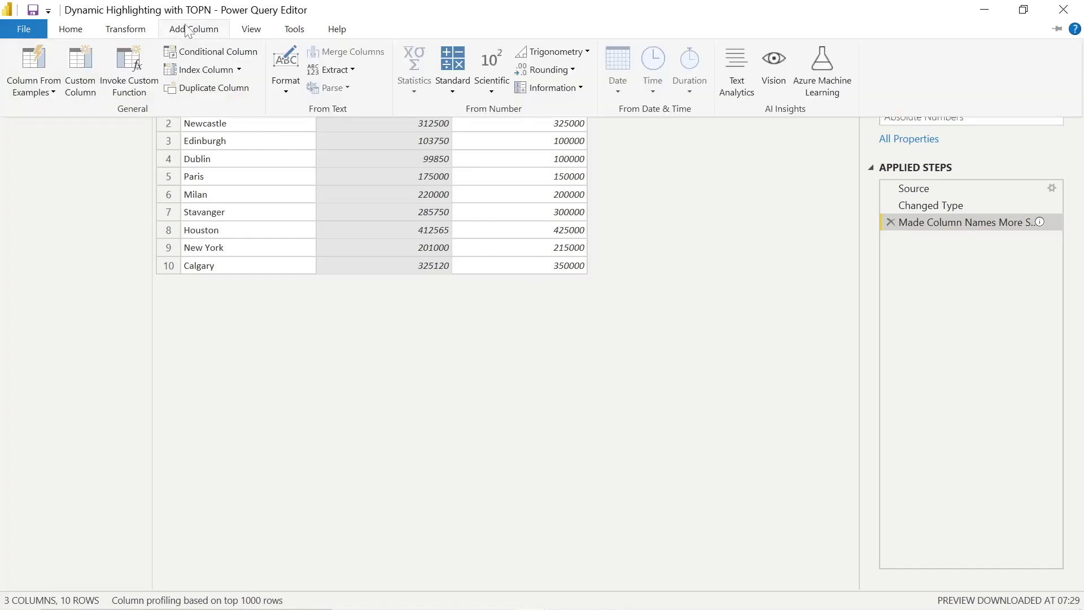
# - Add the custom column 'Budget Difference' with the formula [Actual Spend] - [Forecast]
pyautogui.click(75, 71)
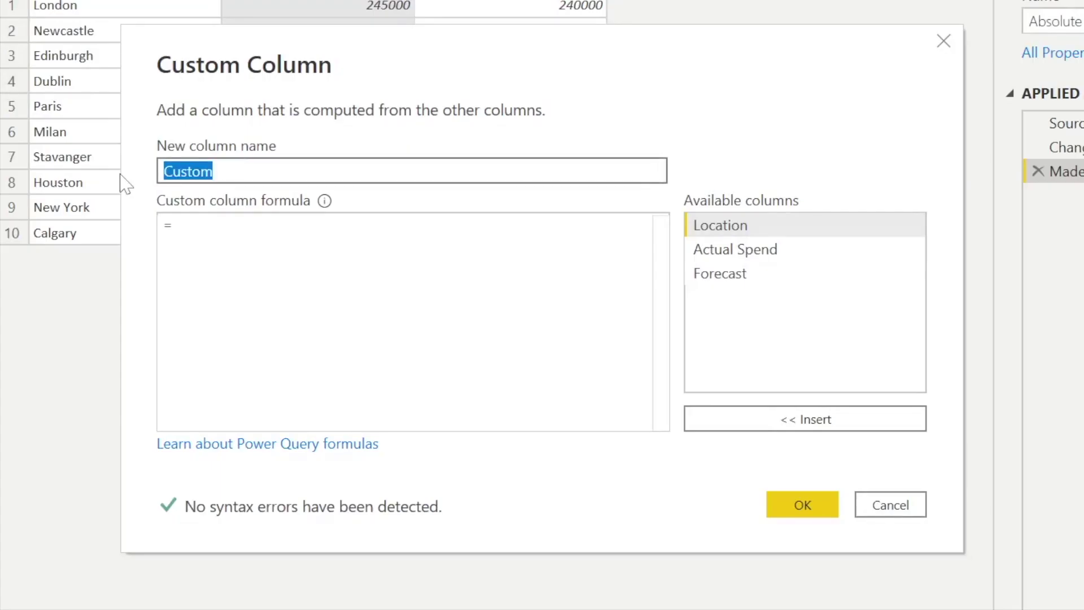
pyautogui.press('BackSpace')
pyautogui.write('B')
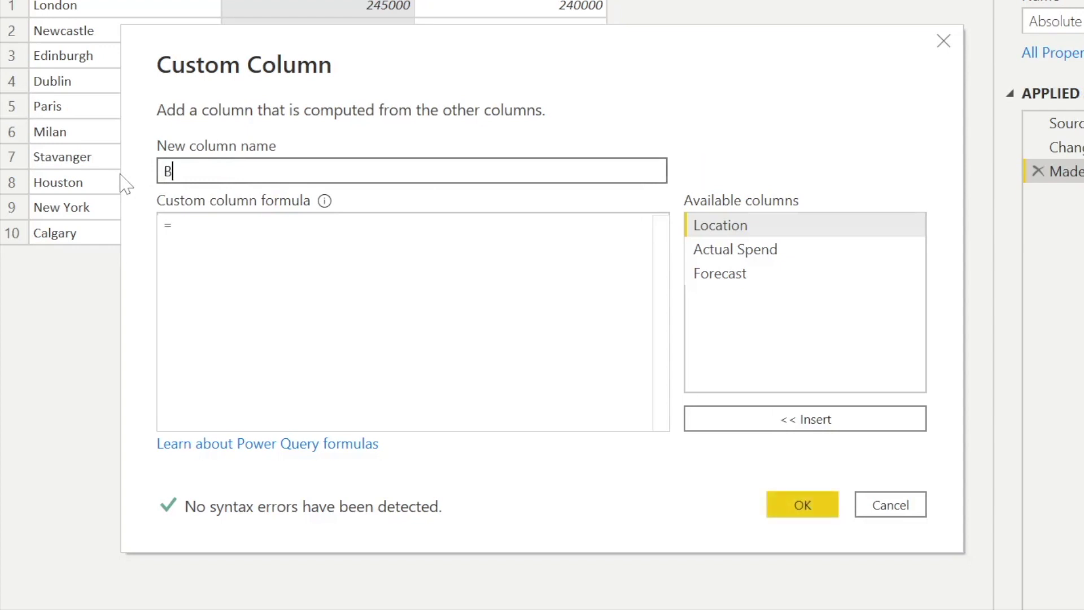
pyautogui.write('udget ')
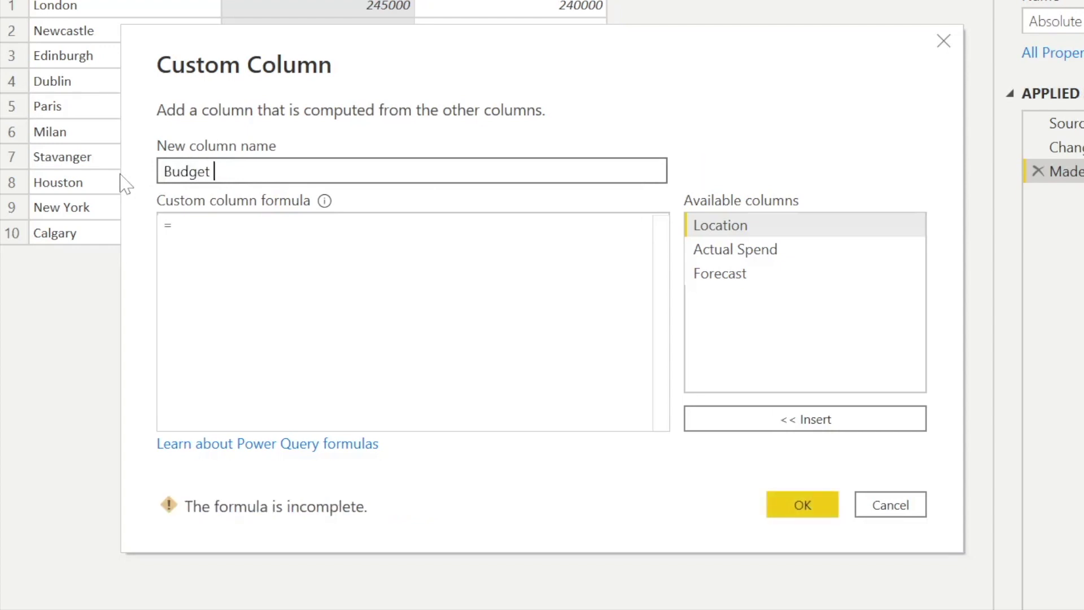
pyautogui.write('Difference')
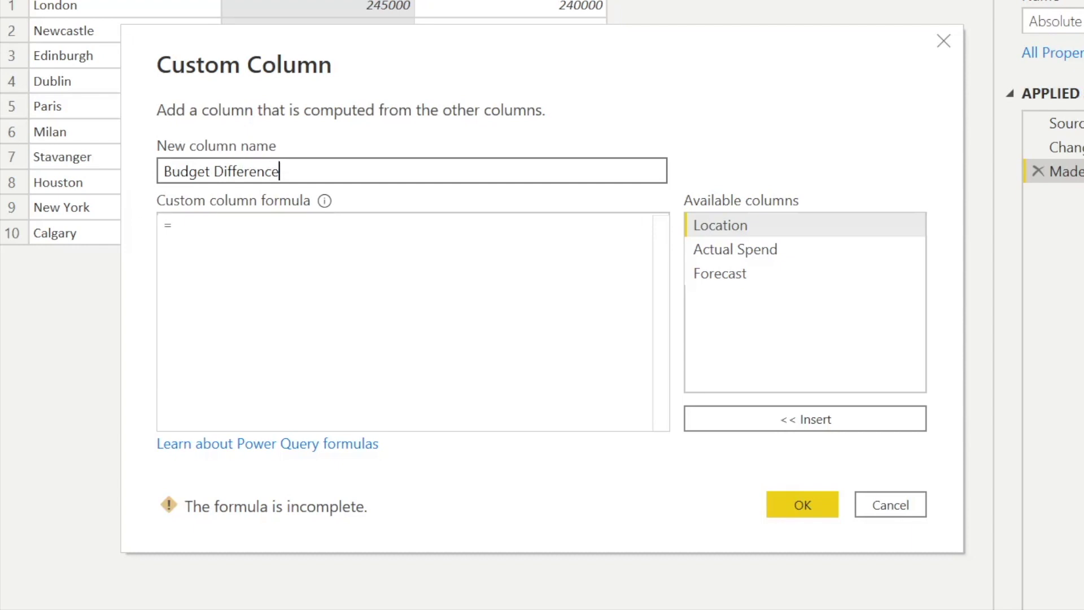
pyautogui.press('Tab')
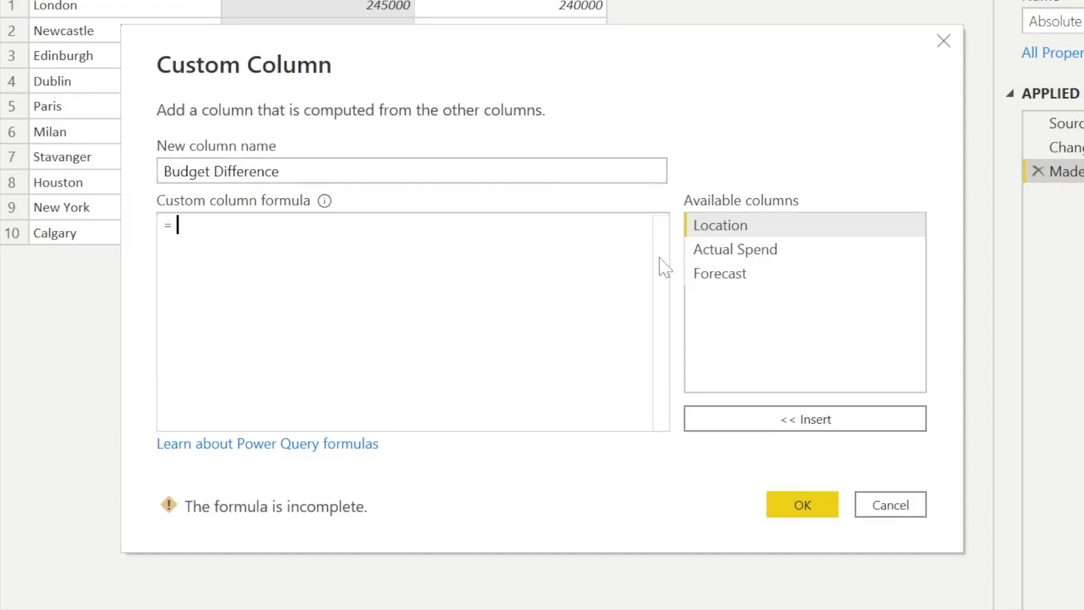
pyautogui.doubleClick(743, 251)
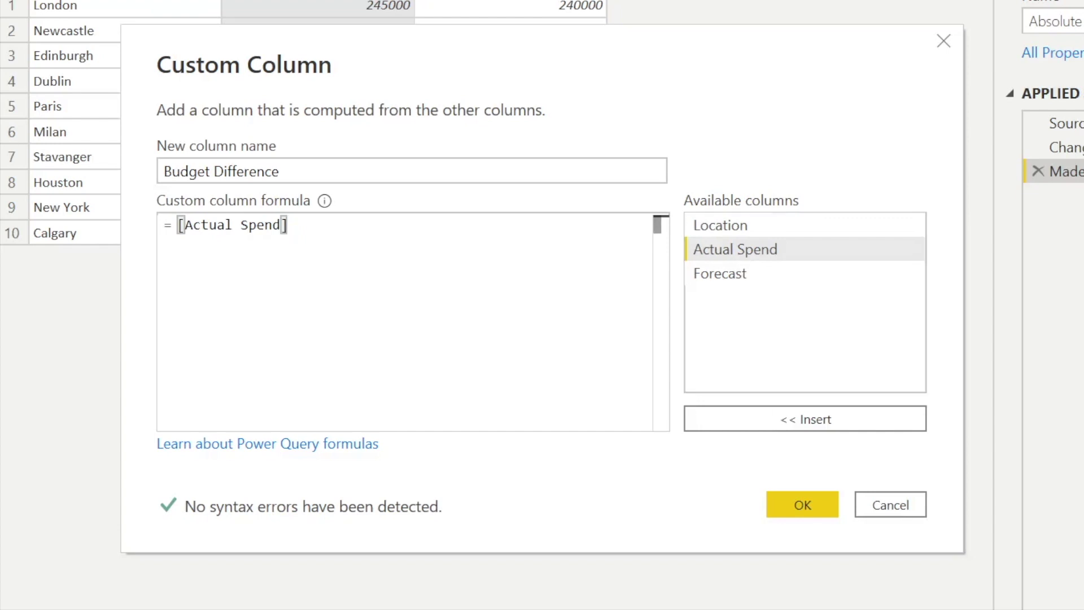
pyautogui.write('-')
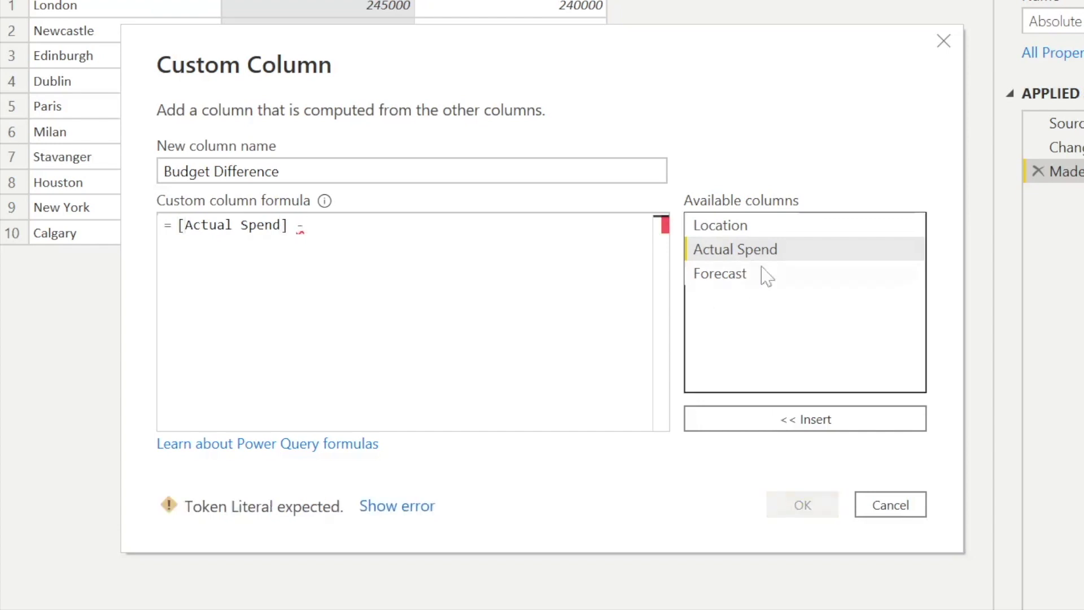
pyautogui.doubleClick(727, 274)
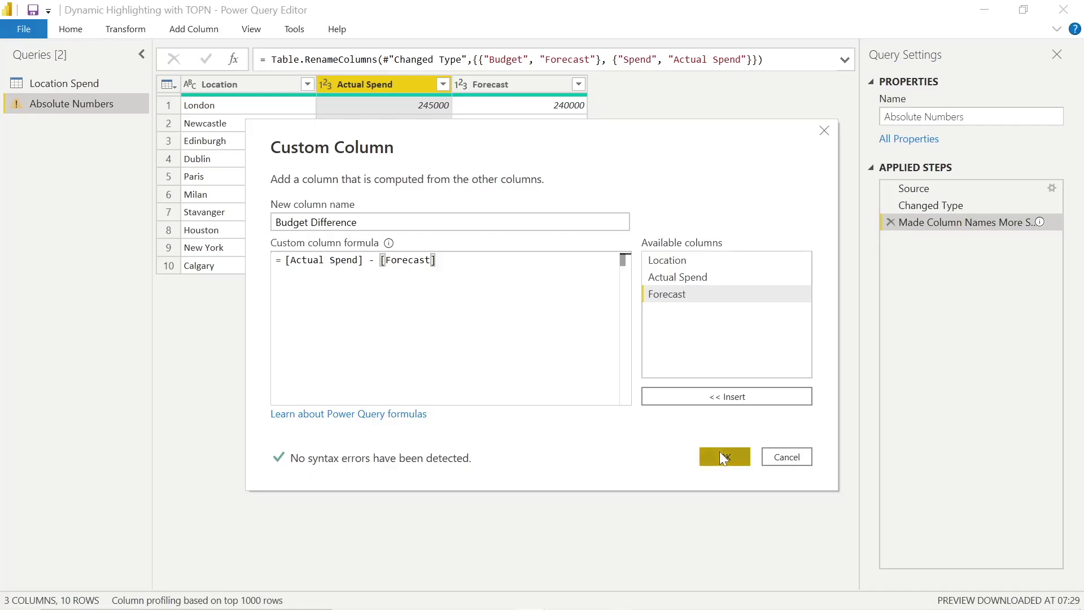
pyautogui.click(801, 505)
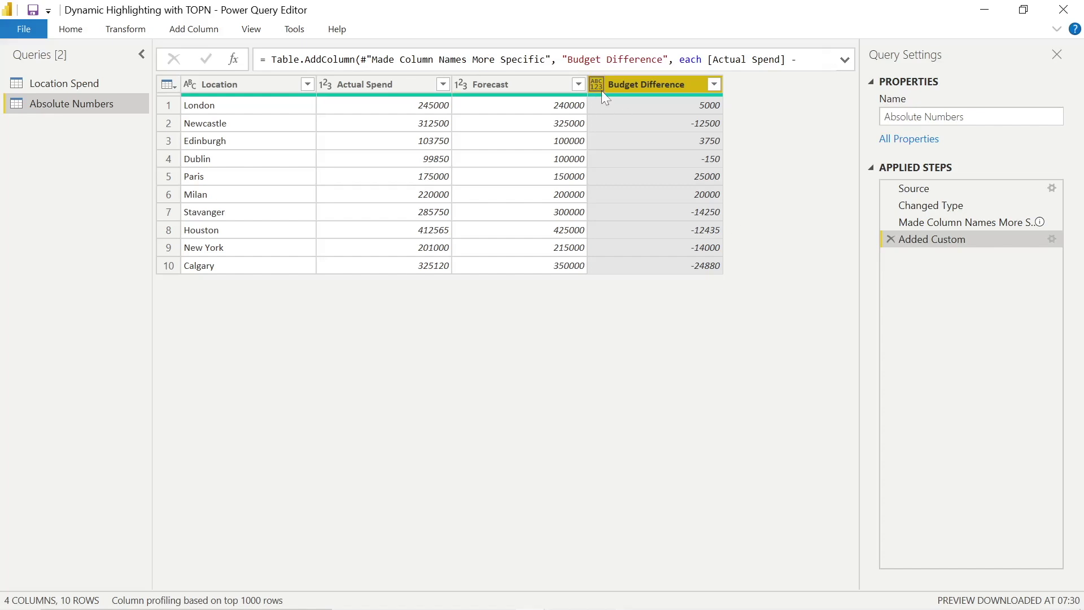
# - Check the Change Type options for the Budget Difference column, then close the menu without changes
pyautogui.rightClick(618, 89)
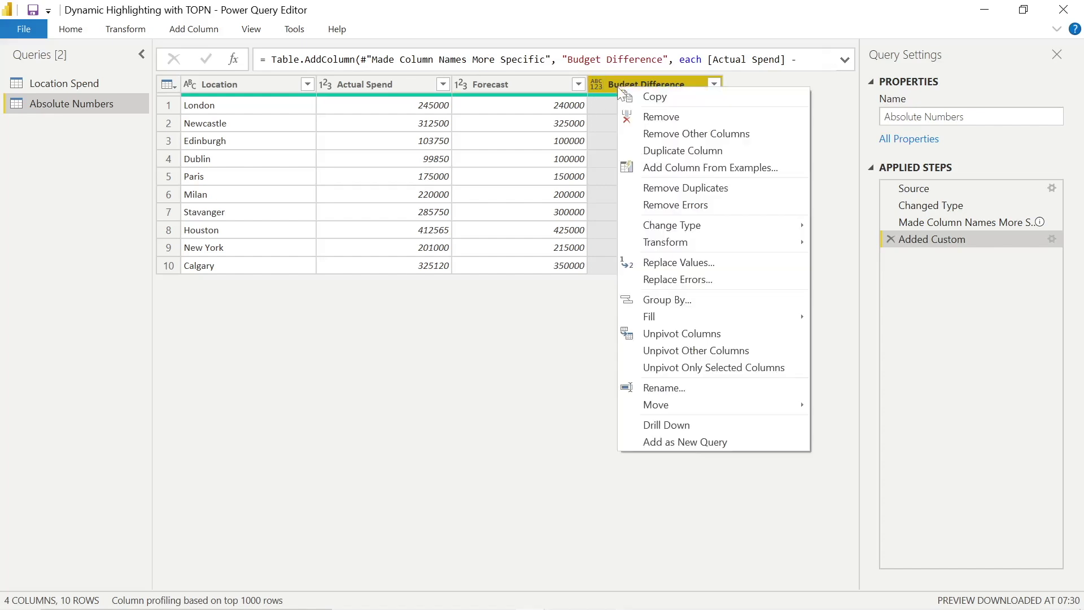
pyautogui.moveTo(676, 231)
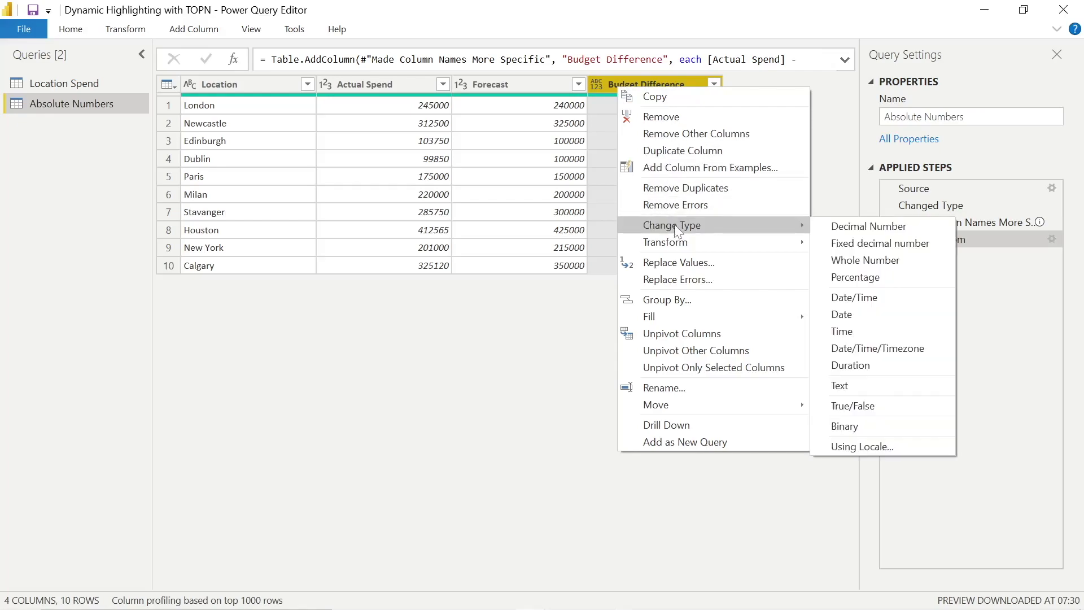
pyautogui.click(531, 384)
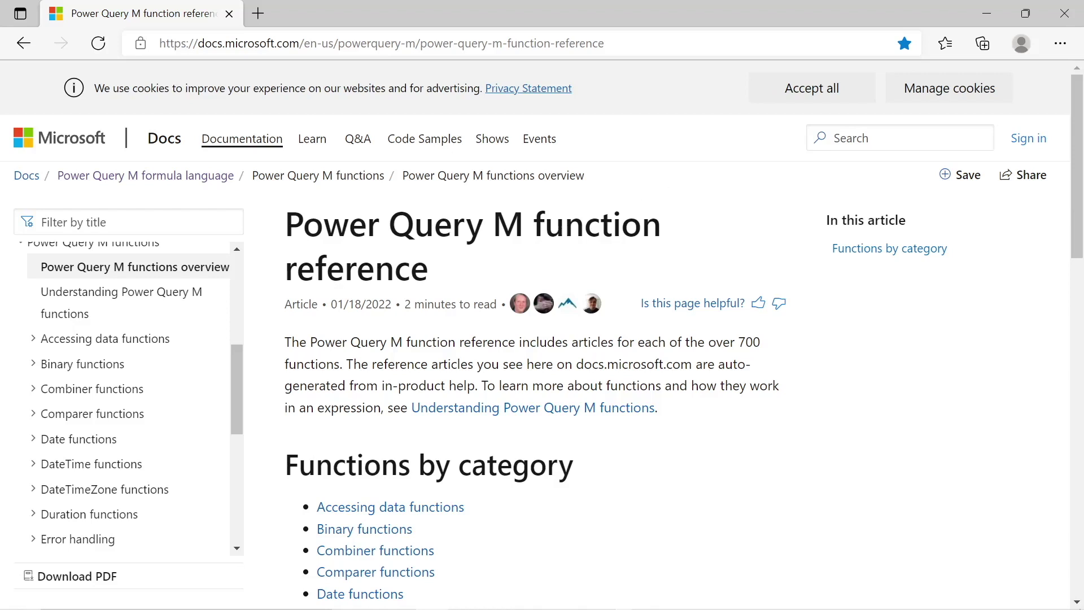
# - Go to the Power Query M Number functions page and reach the Operations section with Number.Abs
pyautogui.scroll(-1, 542, 333)
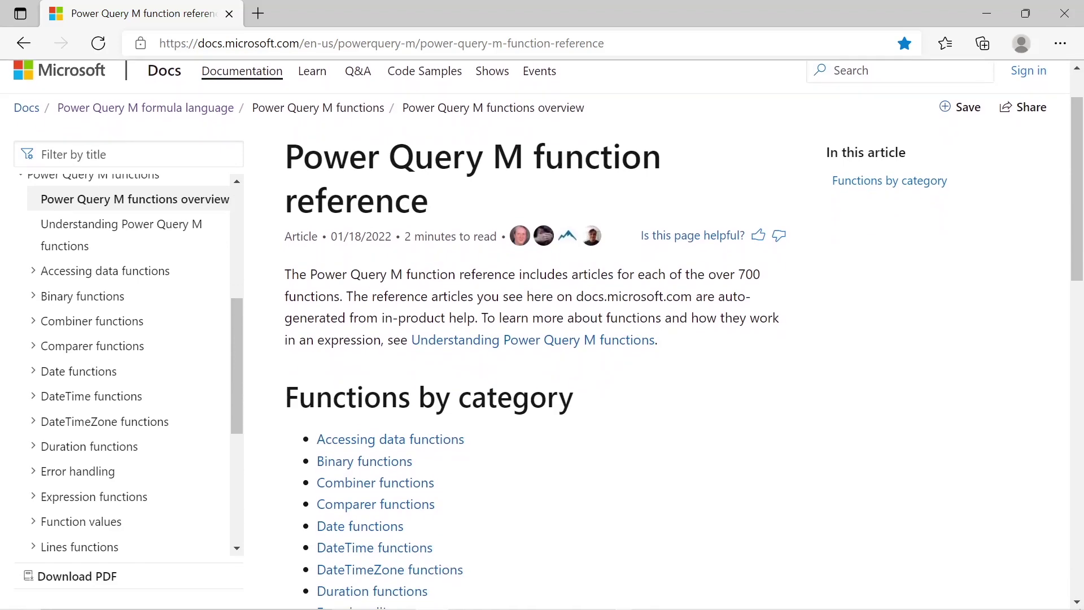
pyautogui.scroll(-3, 435, 302)
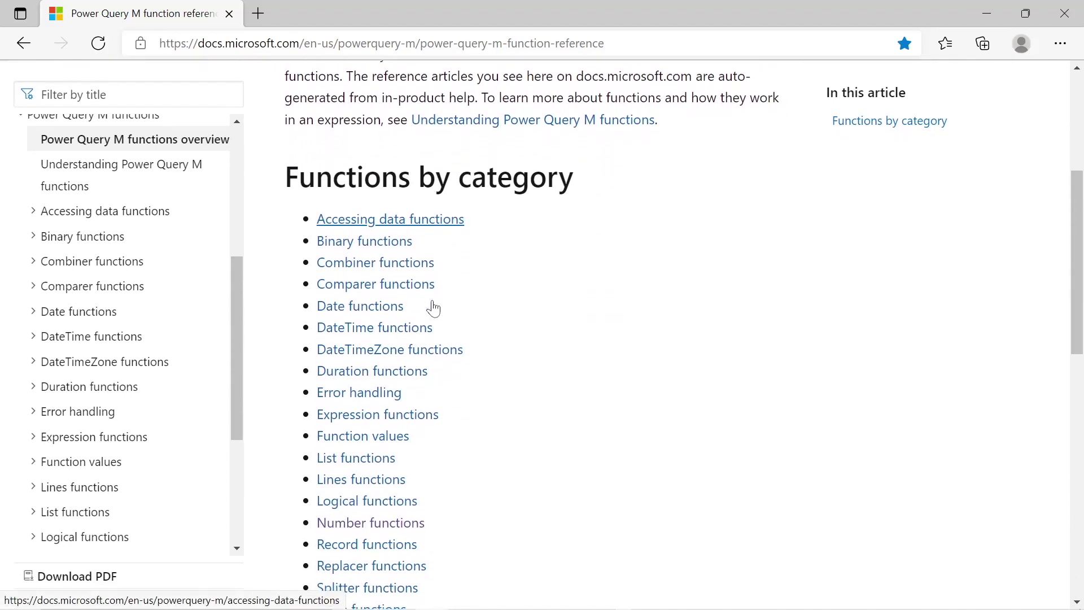
pyautogui.scroll(1, 587, 397)
pyautogui.scroll(-4, 587, 397)
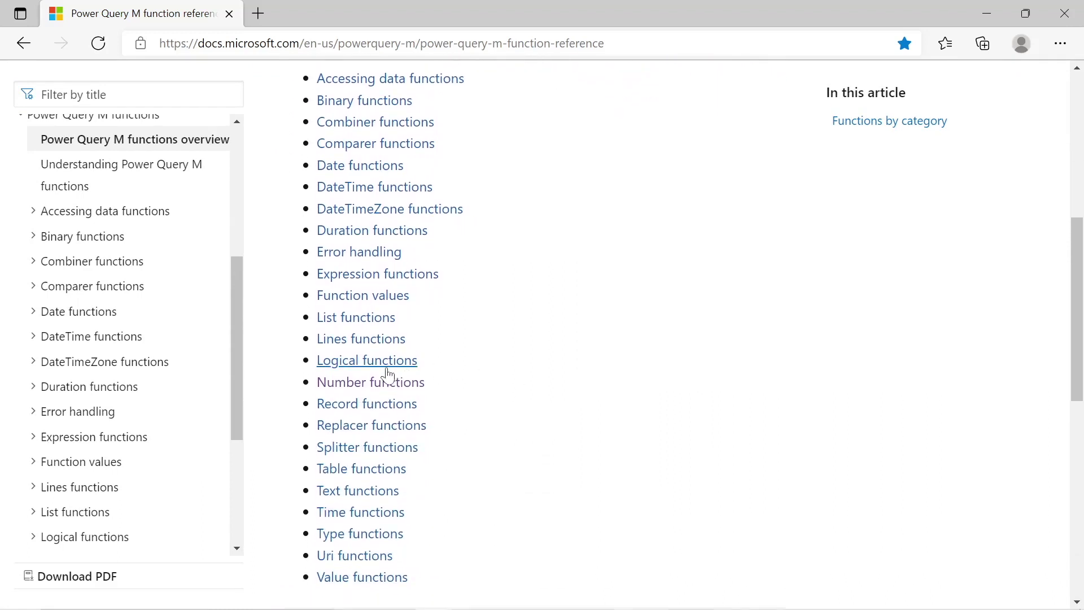
pyautogui.click(379, 387)
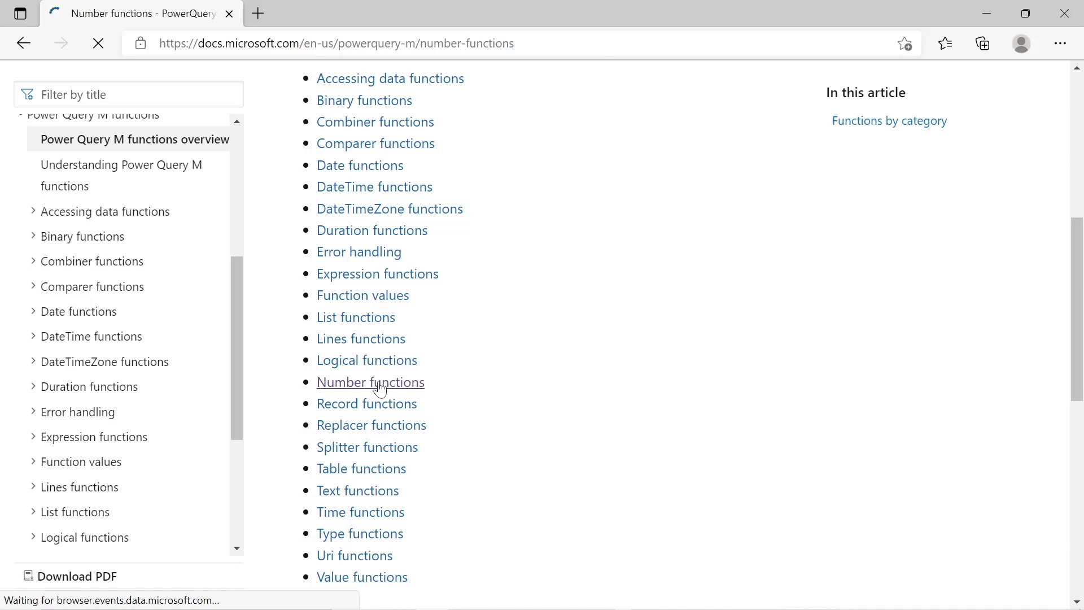
pyautogui.scroll(-8, 438, 460)
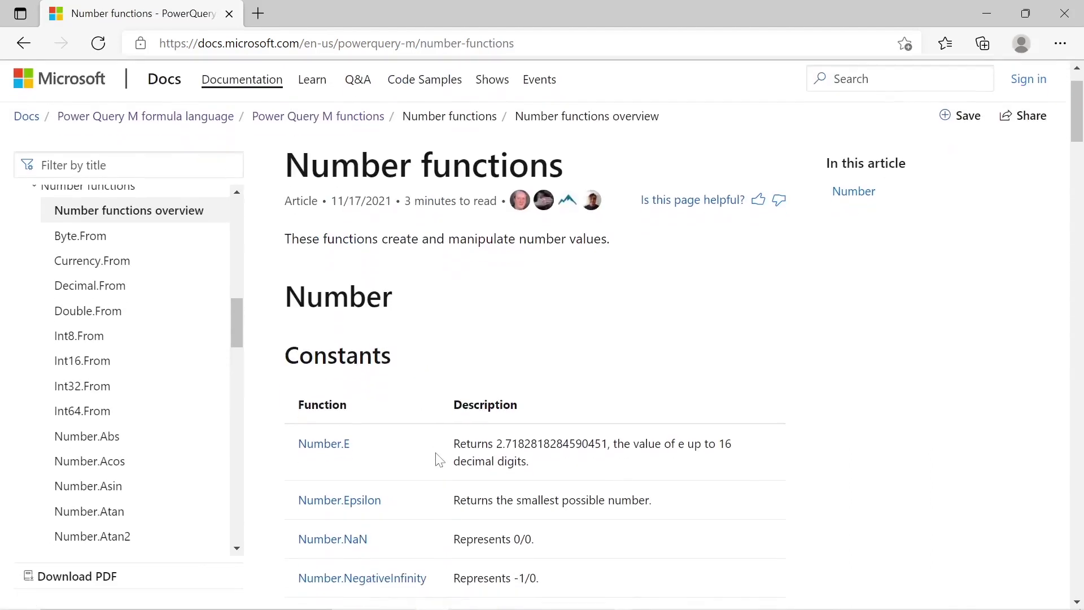
pyautogui.scroll(-10, 438, 460)
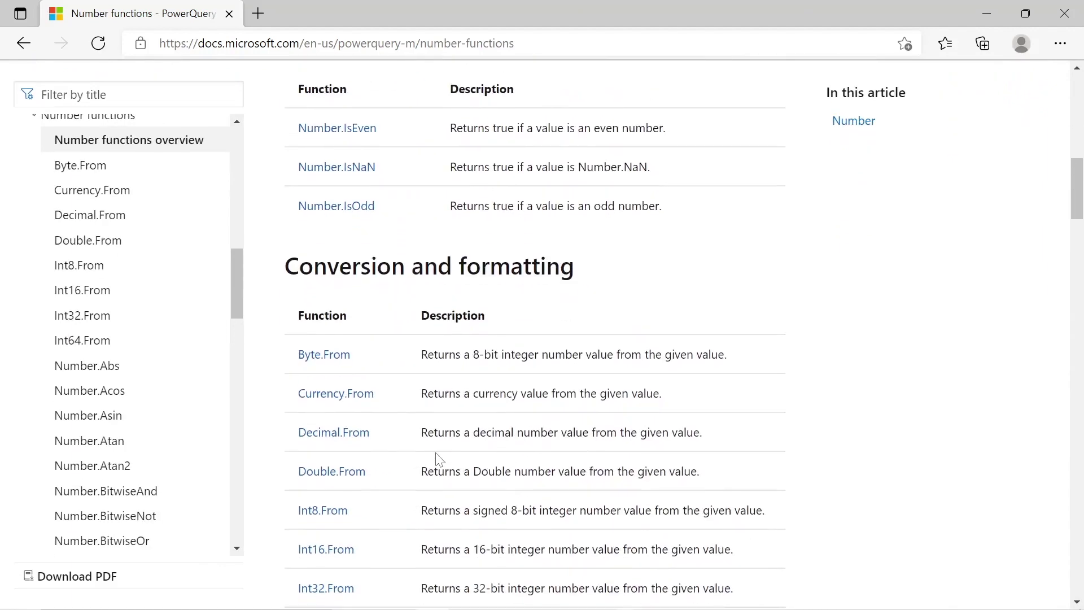
pyautogui.scroll(-12, 437, 458)
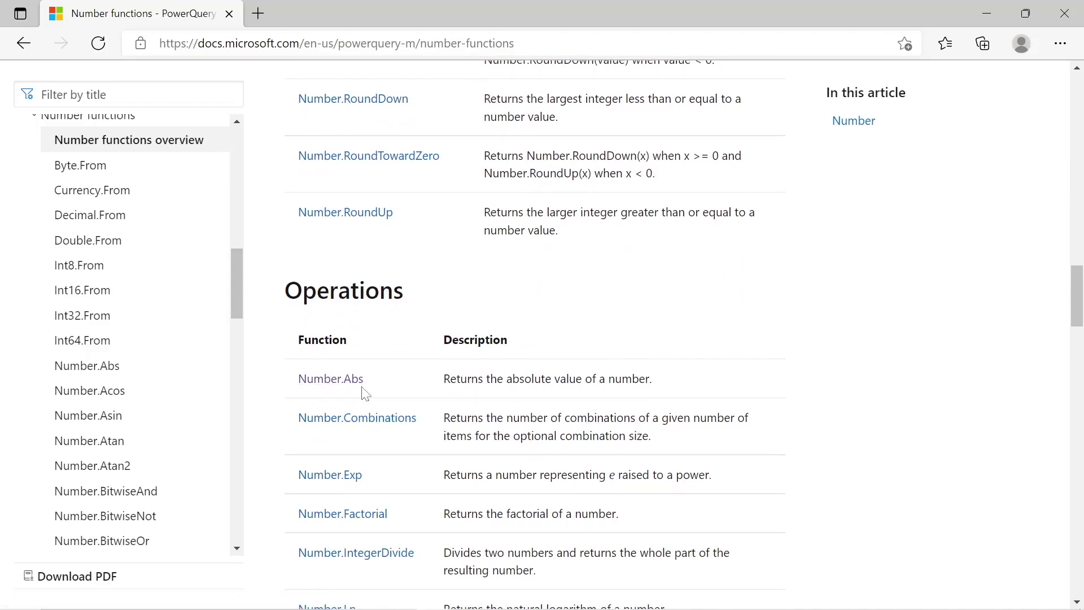
# - Read the Number.Abs article's Syntax, About and Example 1 sections
pyautogui.click(344, 389)
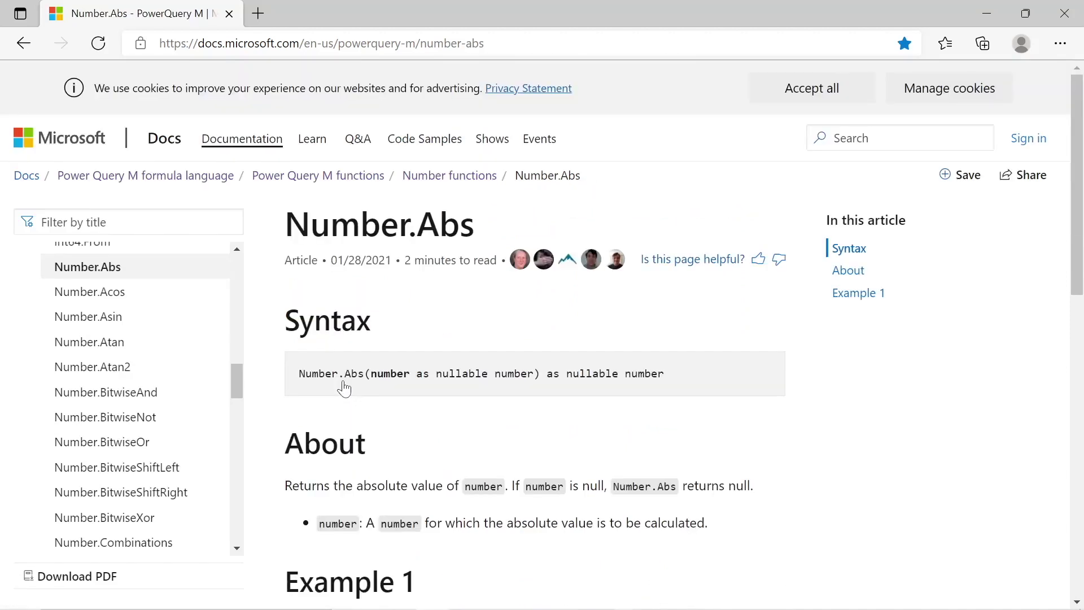
pyautogui.scroll(-2, 536, 382)
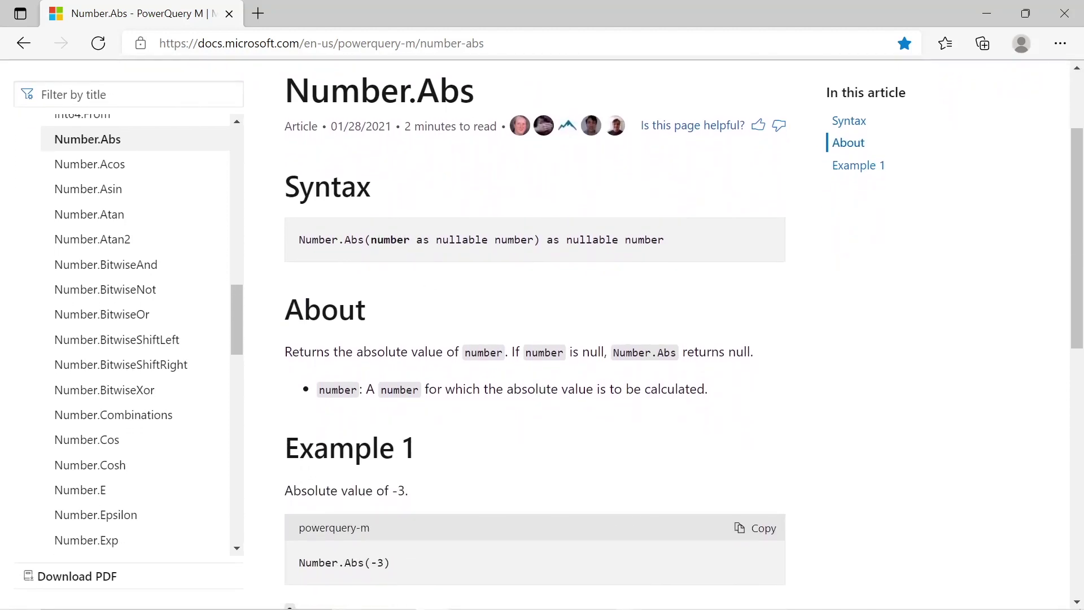
pyautogui.scroll(-2, 475, 365)
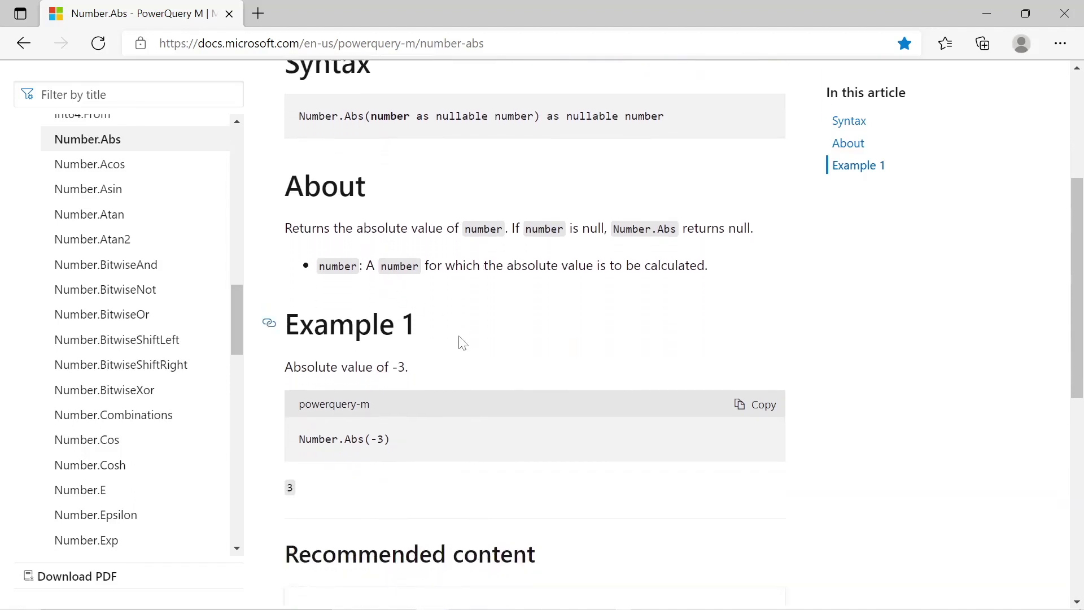
pyautogui.scroll(-2, 459, 342)
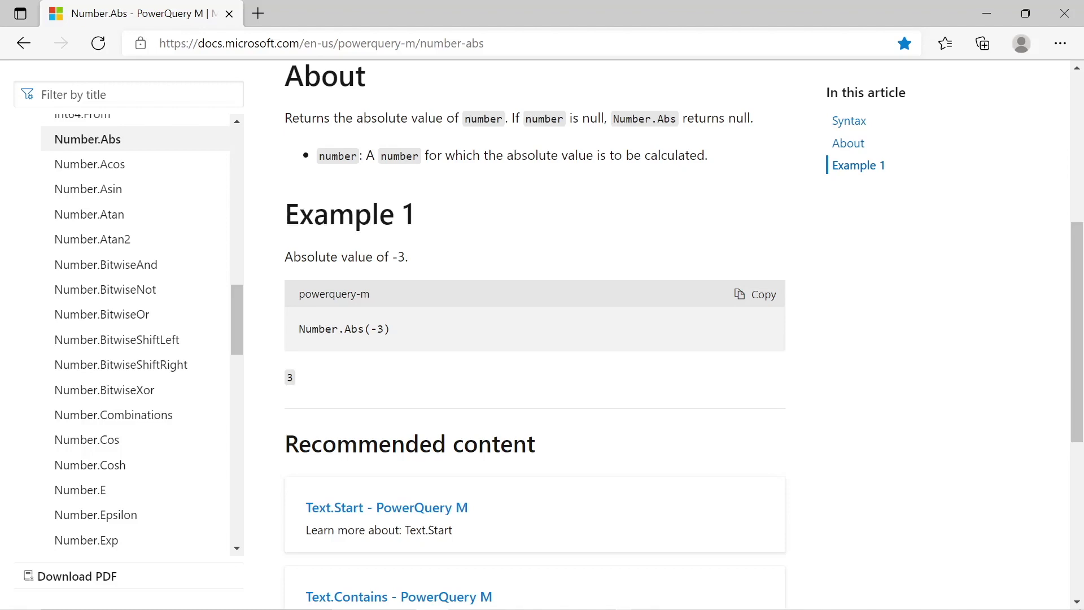
pyautogui.scroll(-1, 410, 383)
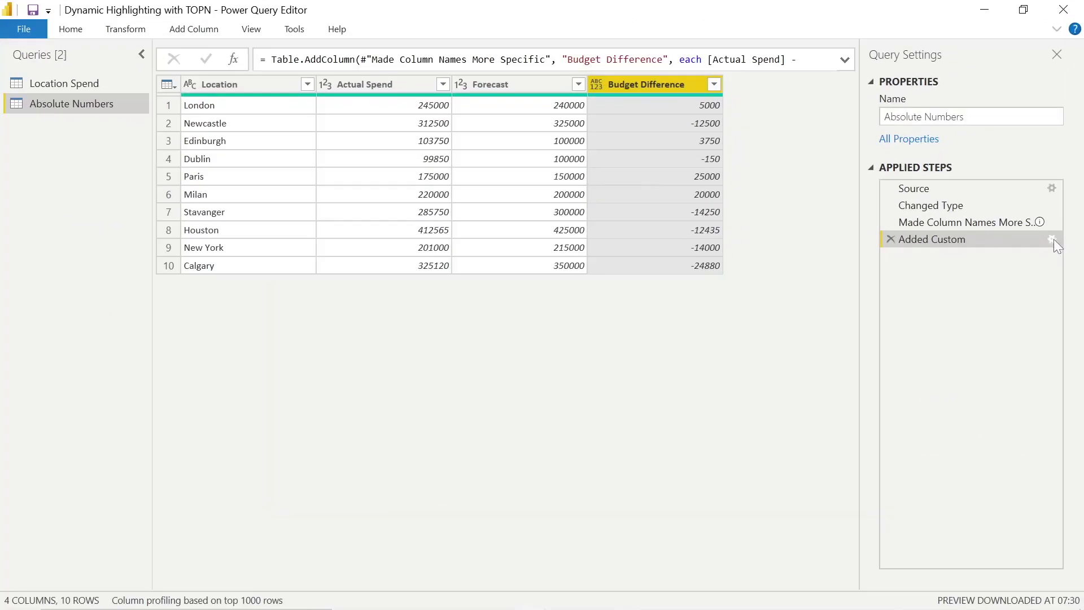
# - Wrap the Added Custom formula in Number.Abs so all Budget Difference values are positive
pyautogui.click(1051, 239)
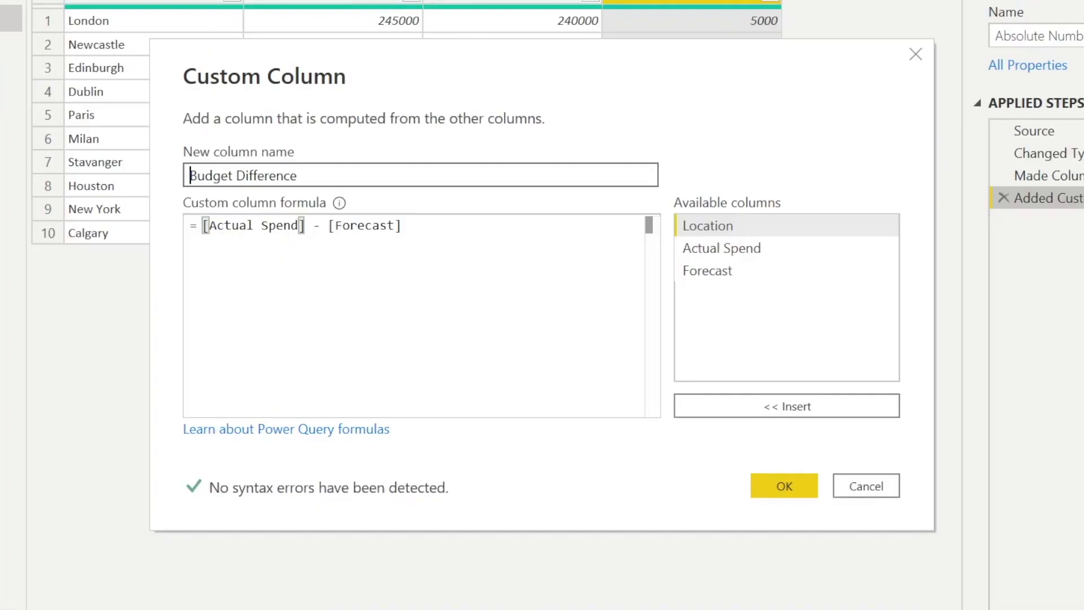
pyautogui.click(203, 225)
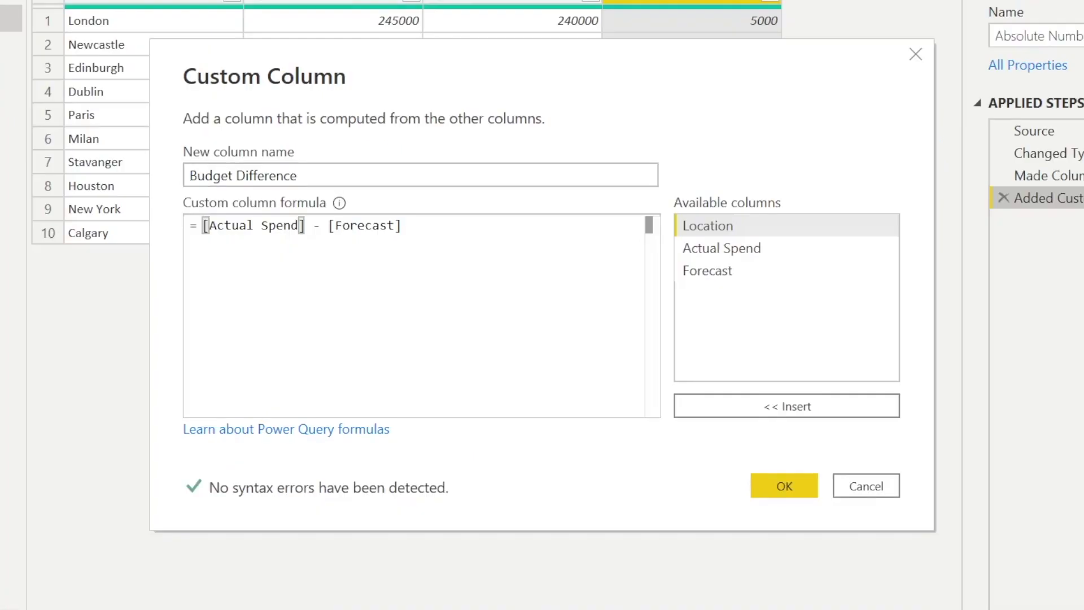
pyautogui.write('Number')
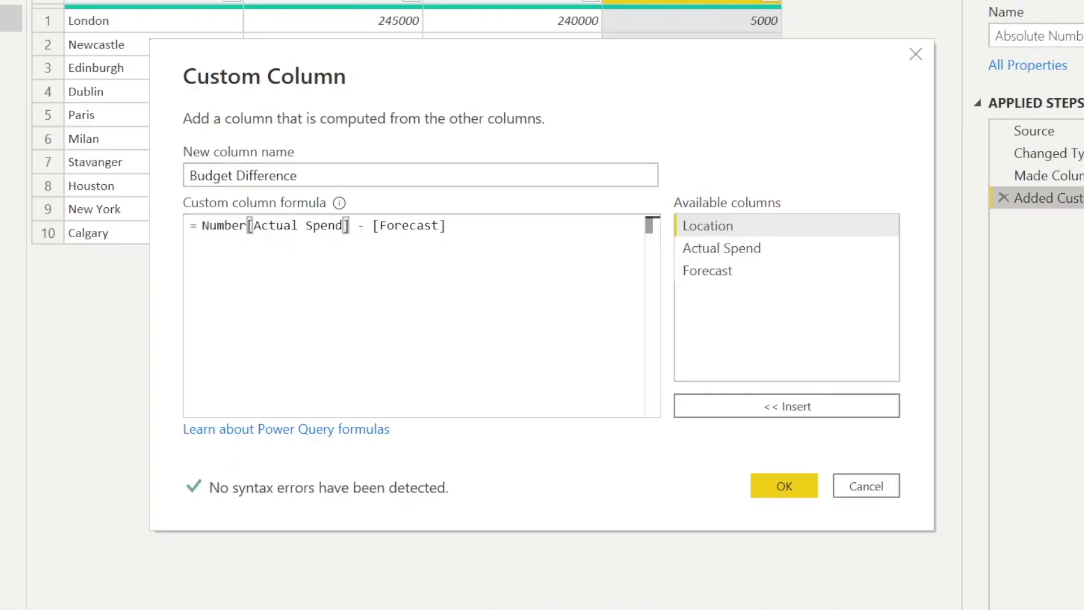
pyautogui.write('.A')
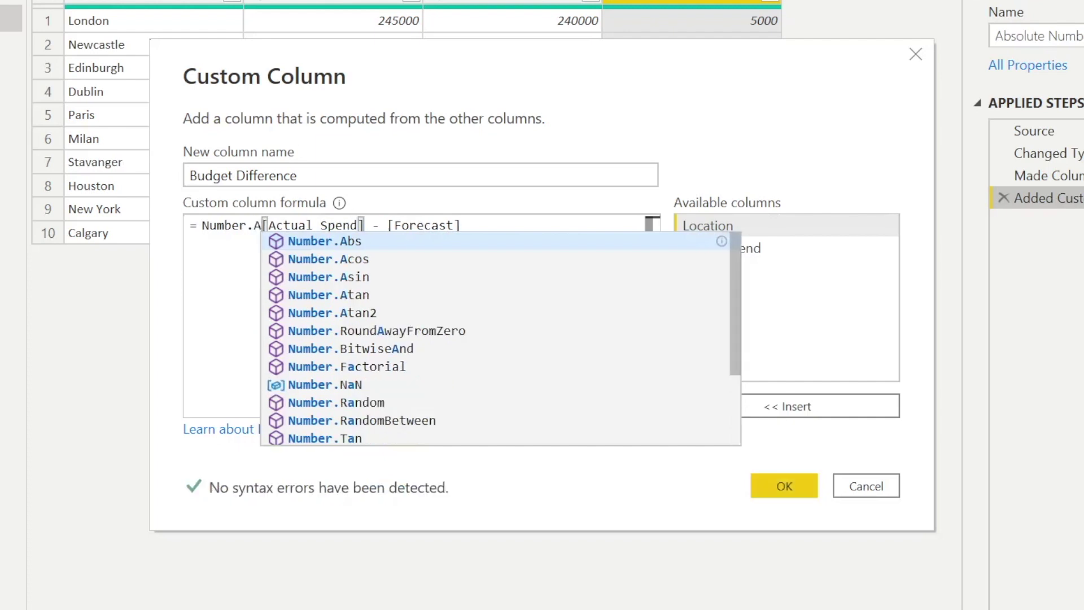
pyautogui.click(301, 248)
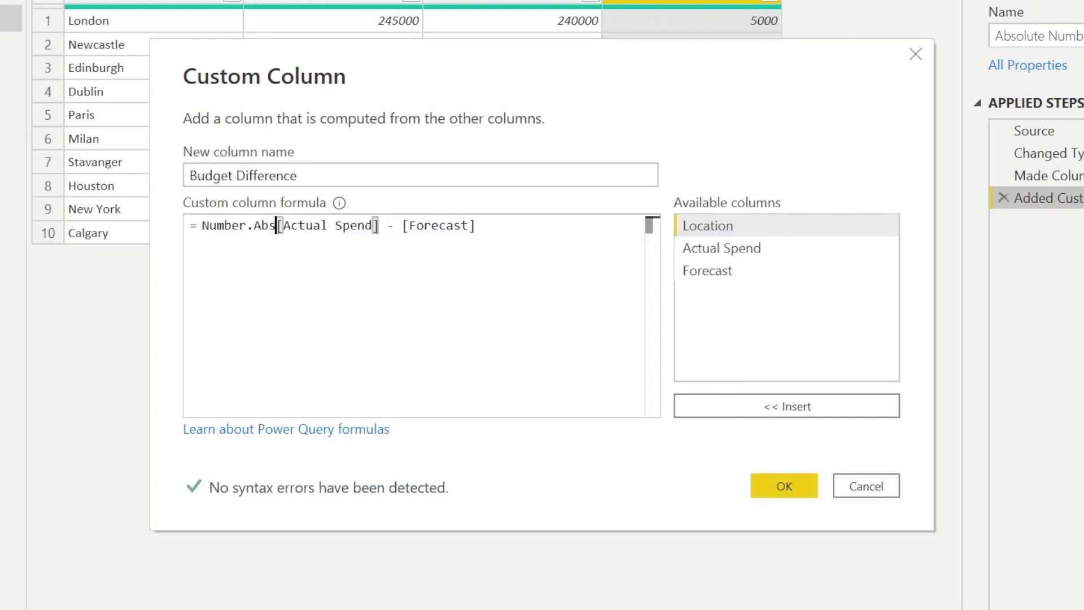
pyautogui.write('(')
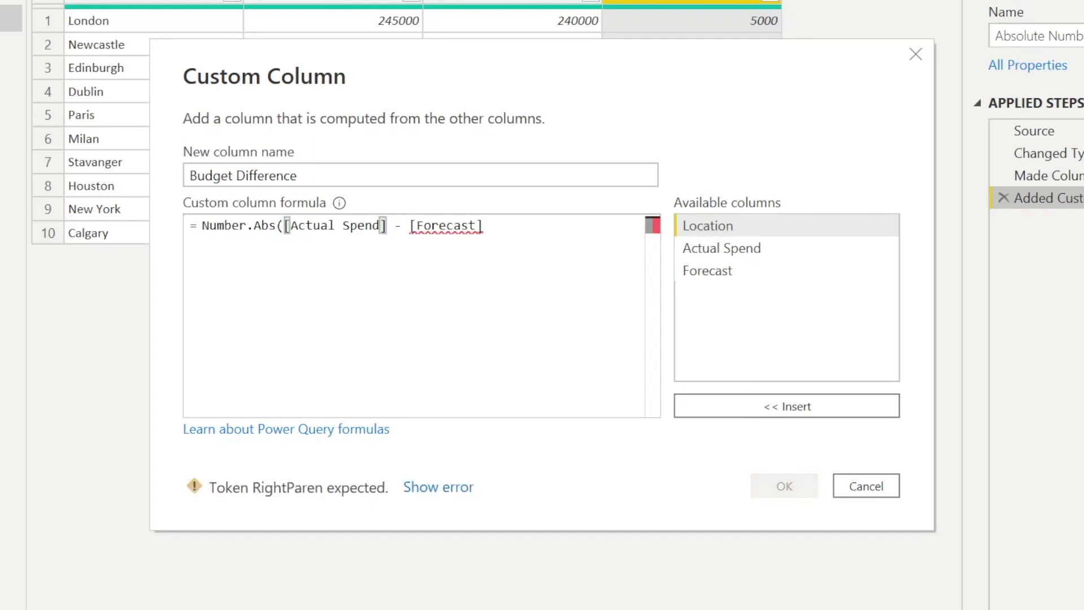
pyautogui.click(484, 225)
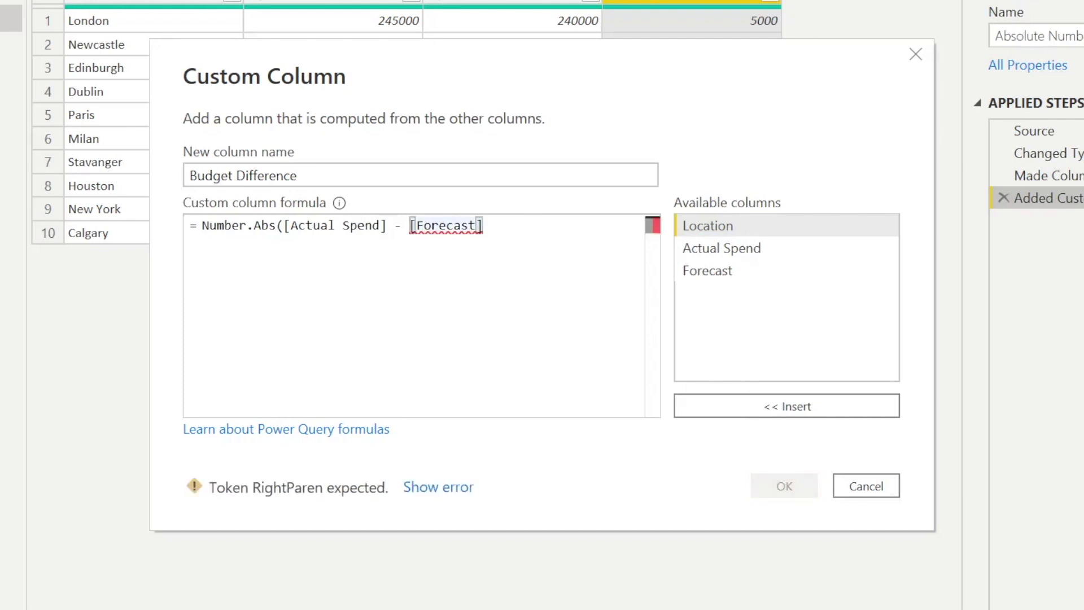
pyautogui.write(')')
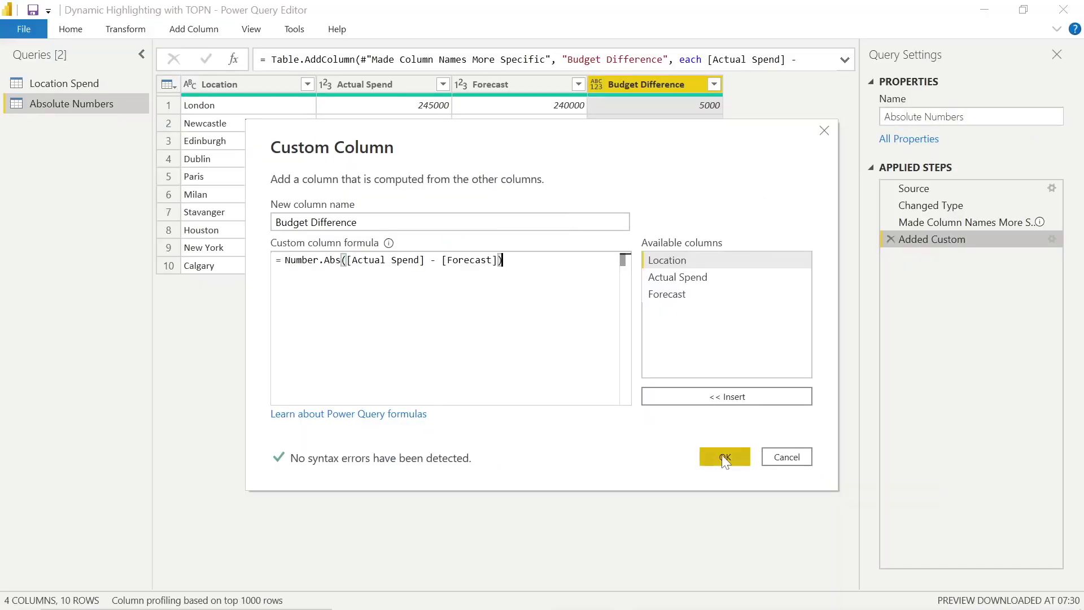
pyautogui.click(784, 489)
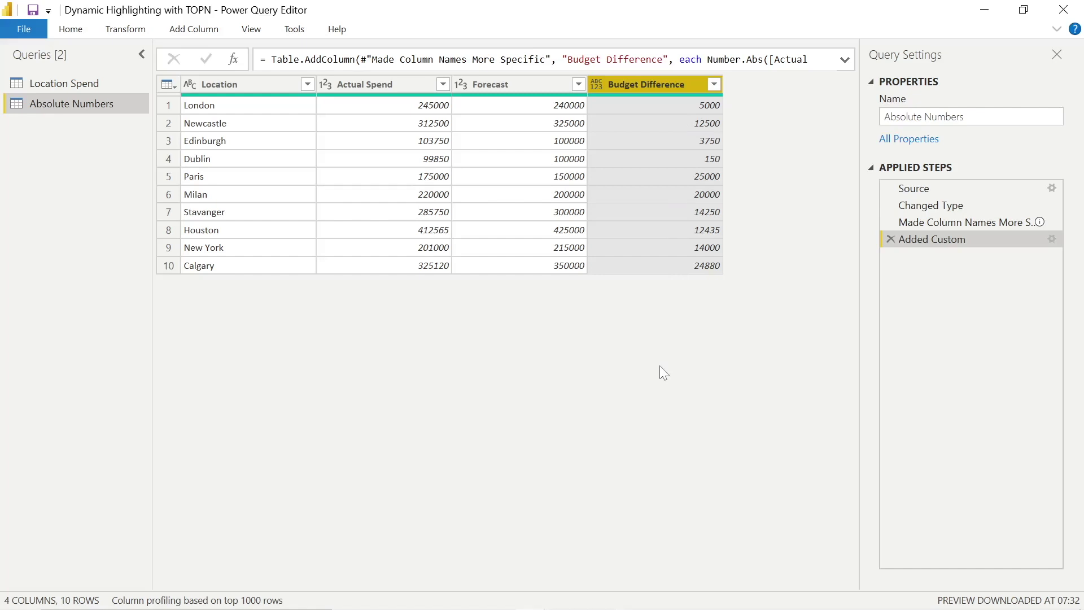
# - Change the Budget Difference column's data type to Whole Number
pyautogui.rightClick(649, 90)
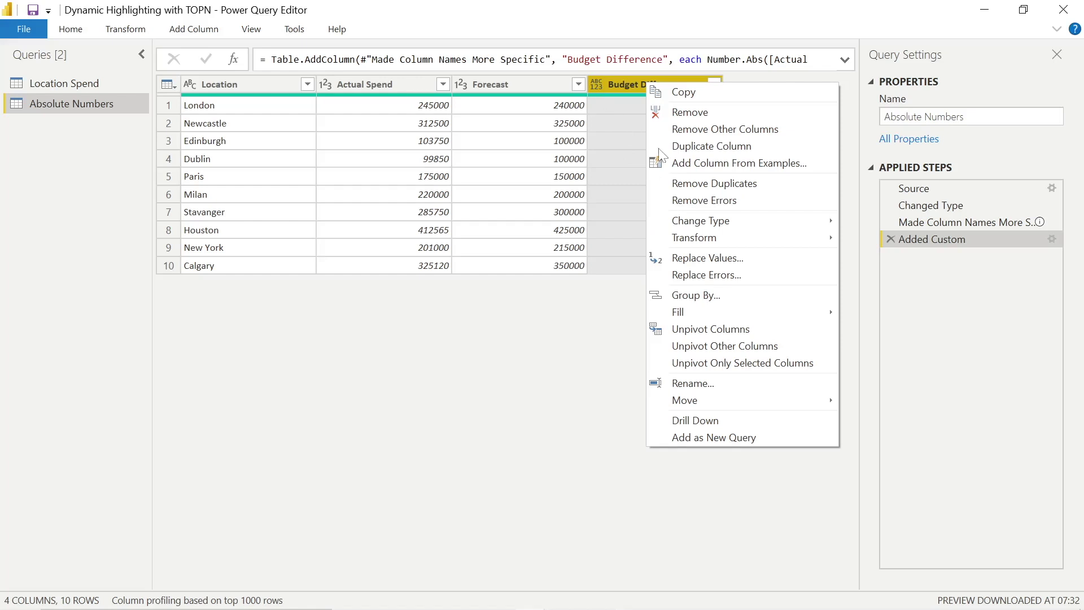
pyautogui.moveTo(702, 221)
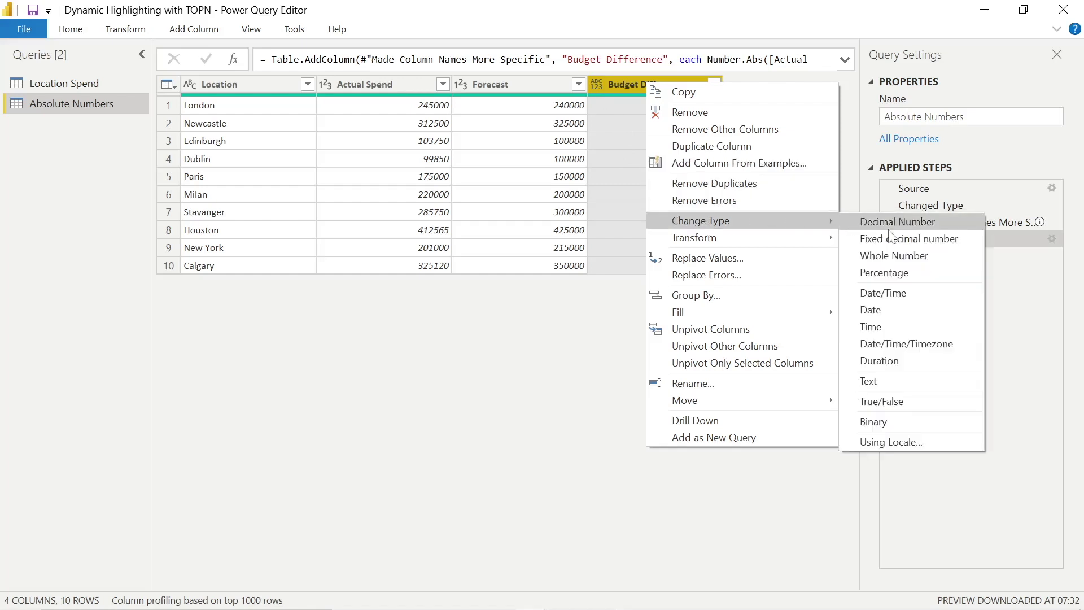
pyautogui.click(901, 257)
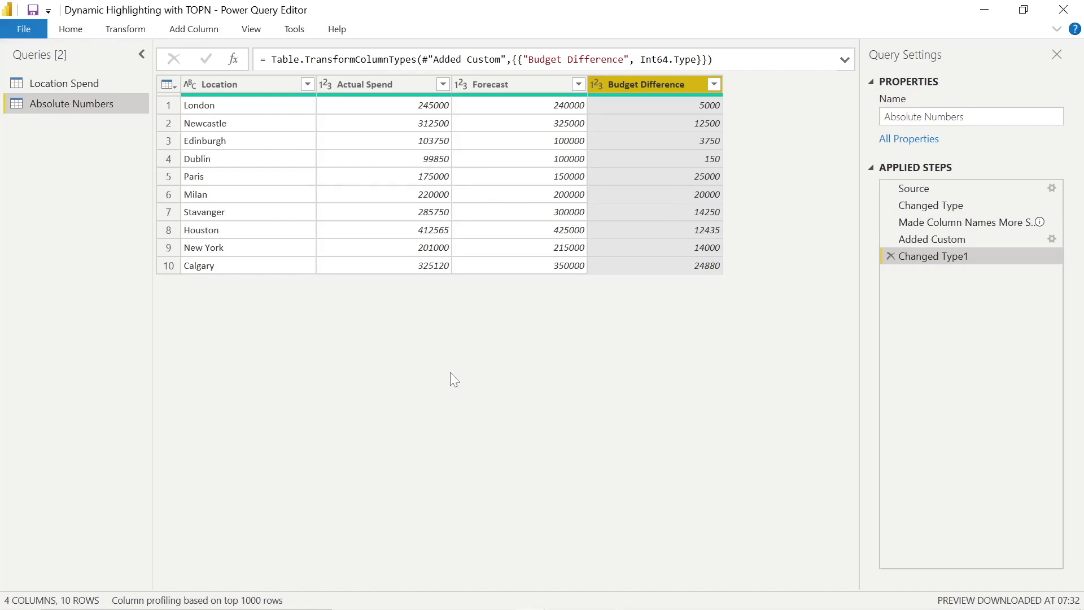
# - Close the Power Query Editor and apply the query changes to the report
pyautogui.click(68, 31)
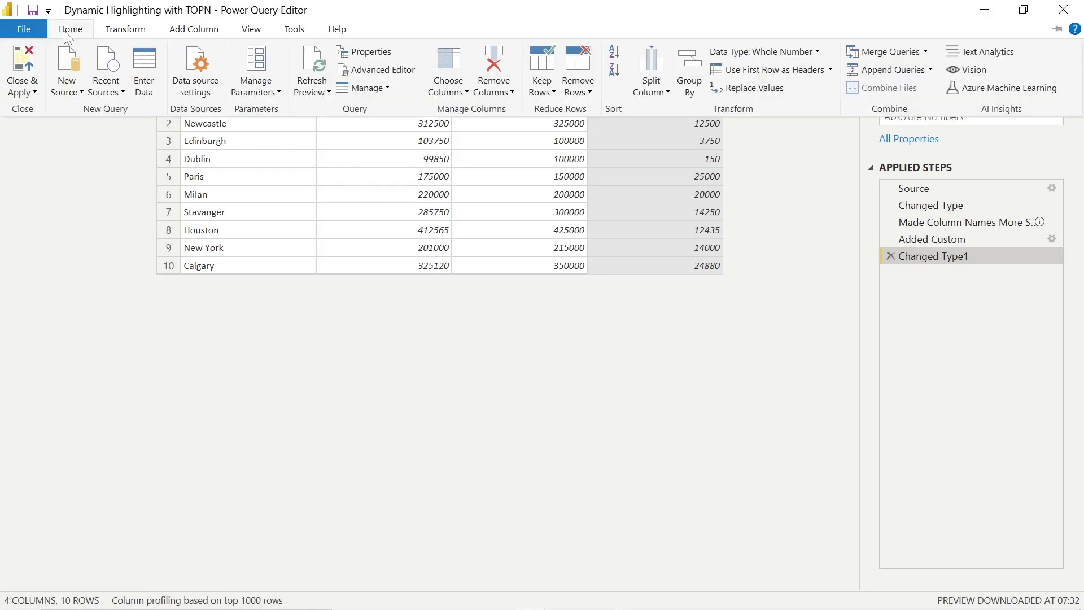
pyautogui.click(25, 91)
pyautogui.click(46, 109)
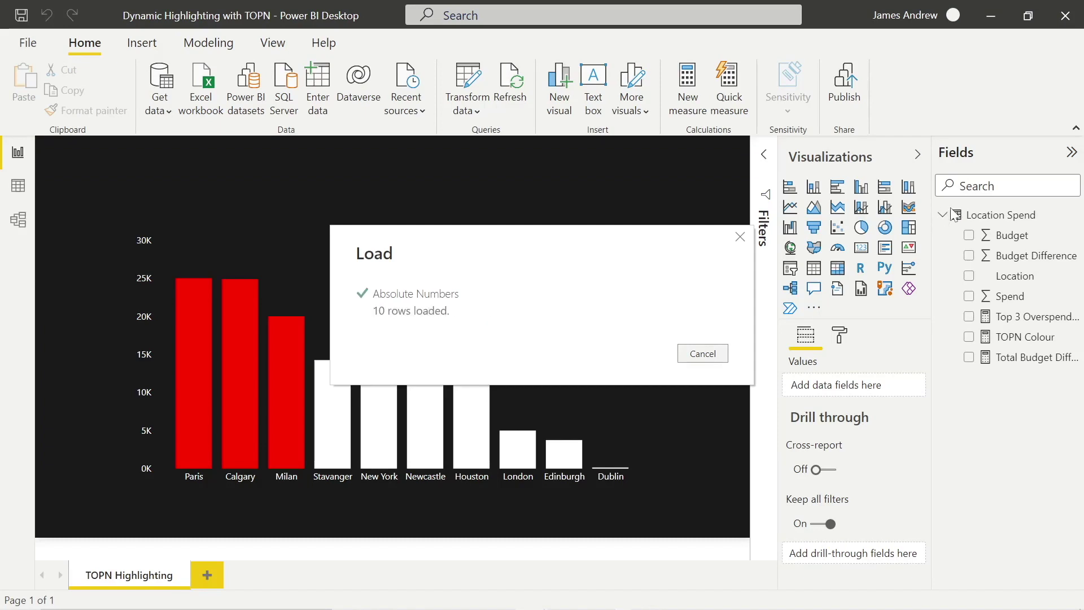
# - Collapse Location Spend, then expand Absolute Numbers to verify its four fields and collapse it
pyautogui.click(942, 235)
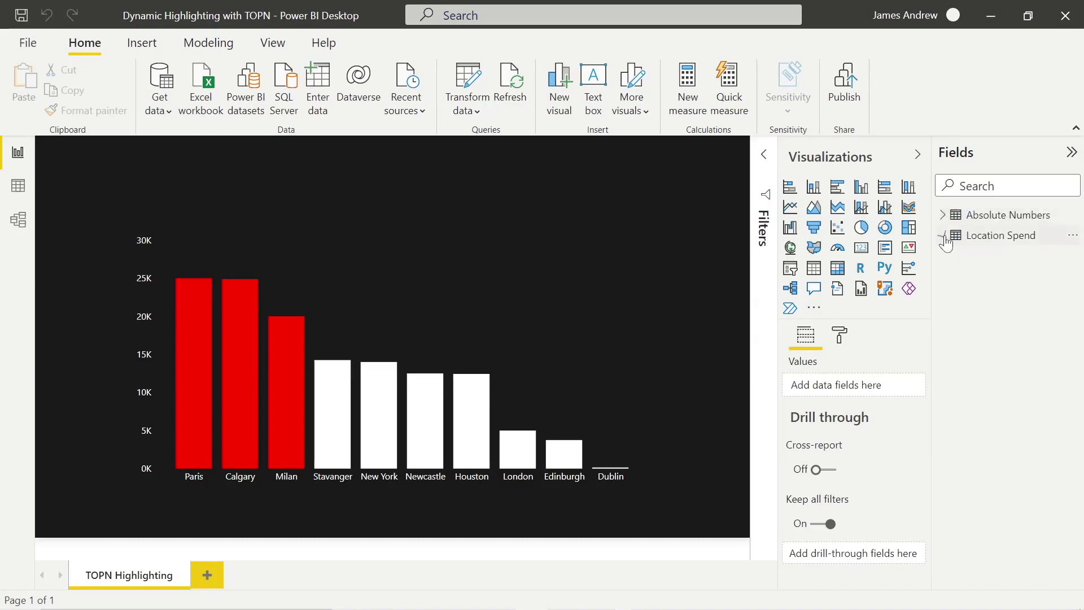
pyautogui.click(943, 215)
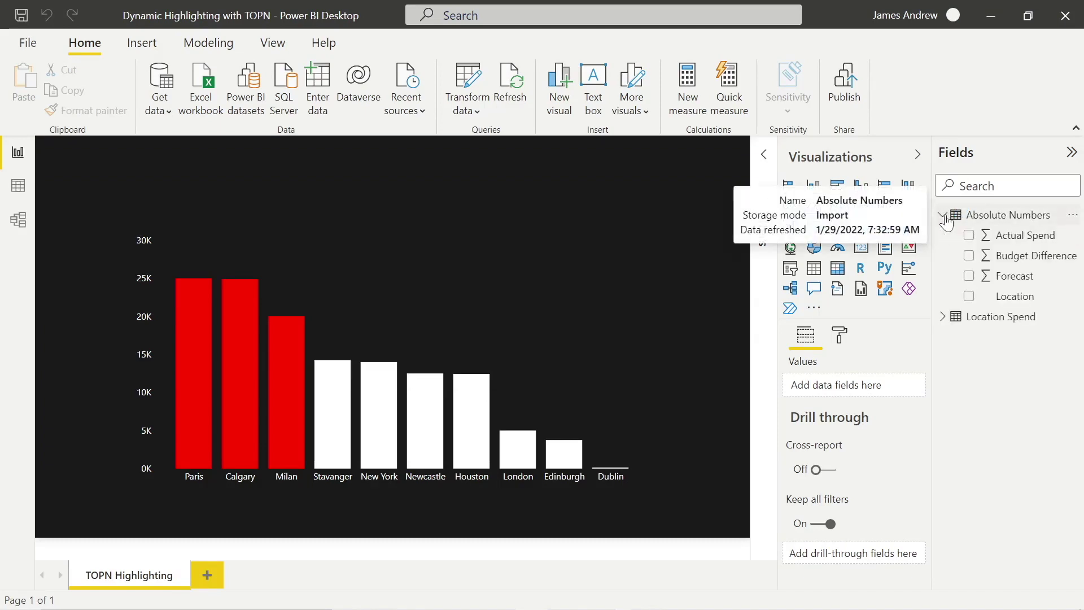
pyautogui.click(943, 216)
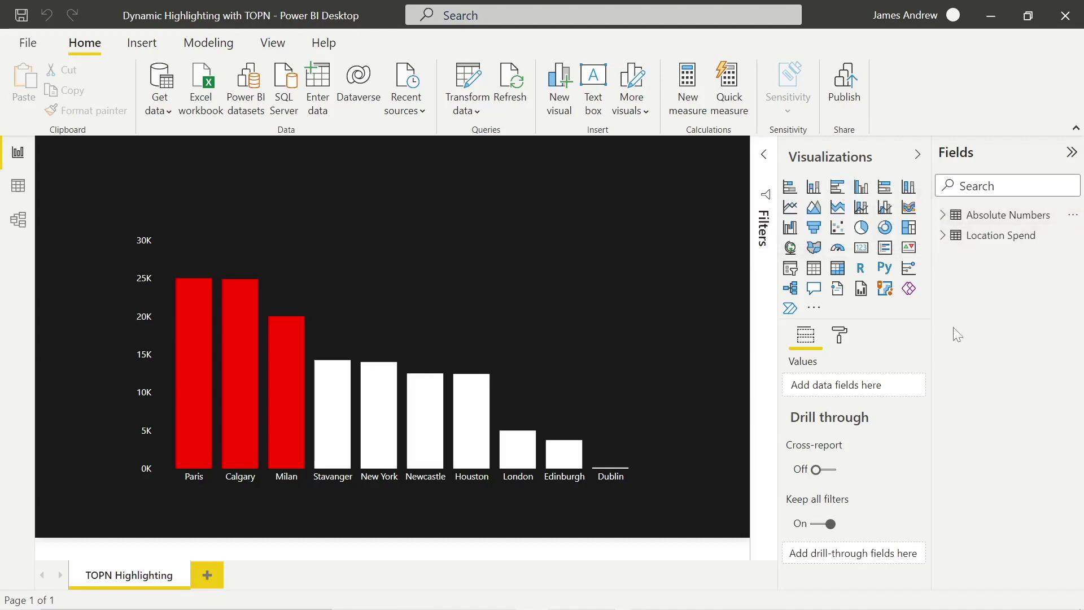